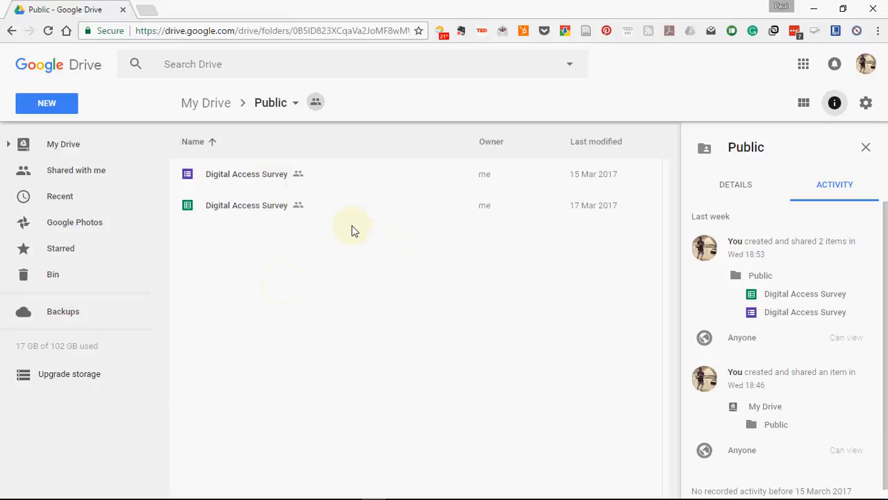
# Open the Digital Access Survey form from the Public folder and look through its questions
pyautogui.doubleClick(248, 184)
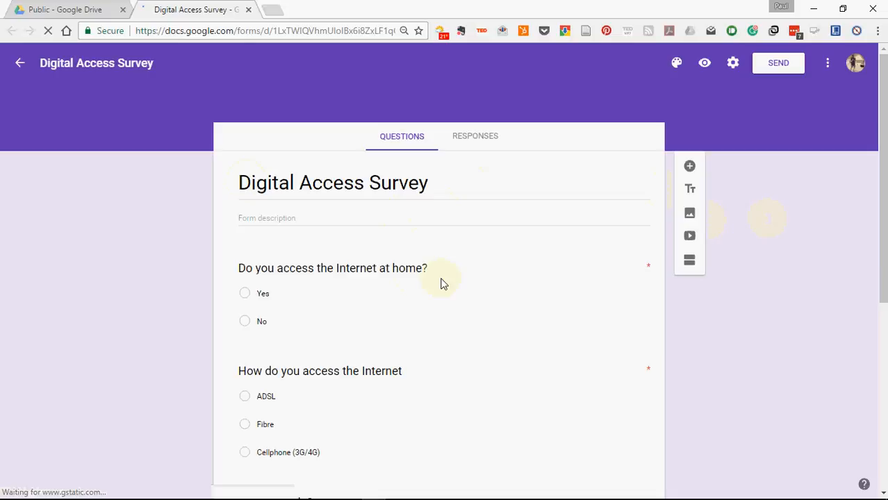
pyautogui.click(444, 193)
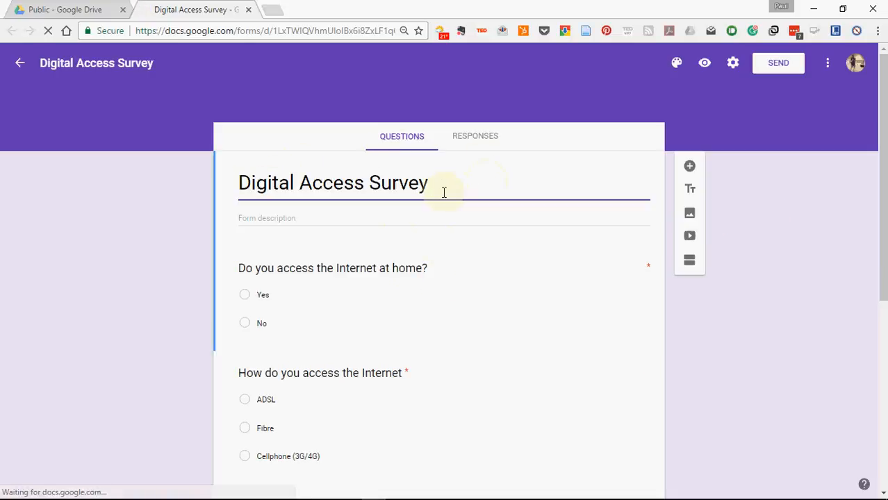
pyautogui.scroll(-3, 434, 194)
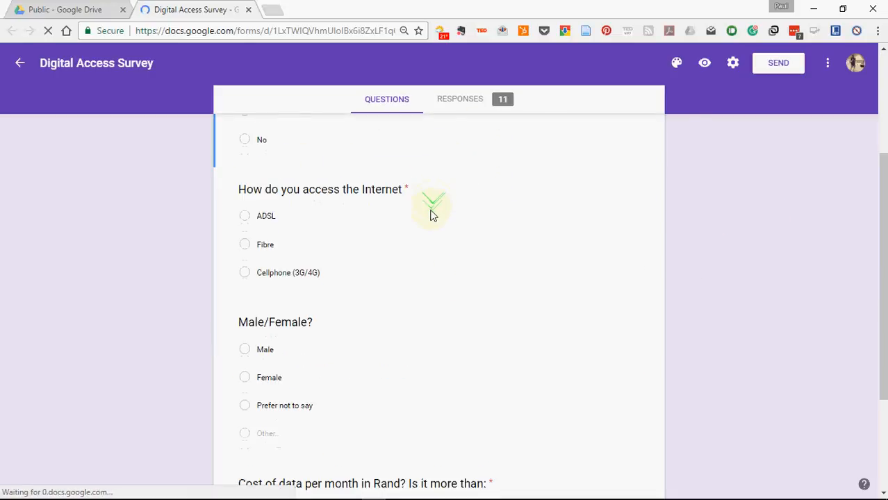
pyautogui.scroll(-2, 431, 214)
pyautogui.scroll(5, 431, 212)
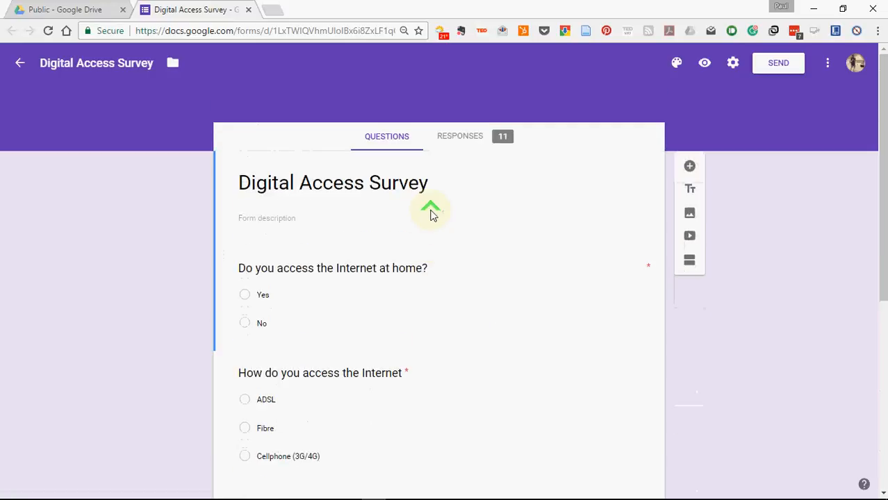
# Open the Digital Access Survey responses spreadsheet from the Public folder and place its browser tab after the form's tab
pyautogui.click(74, 15)
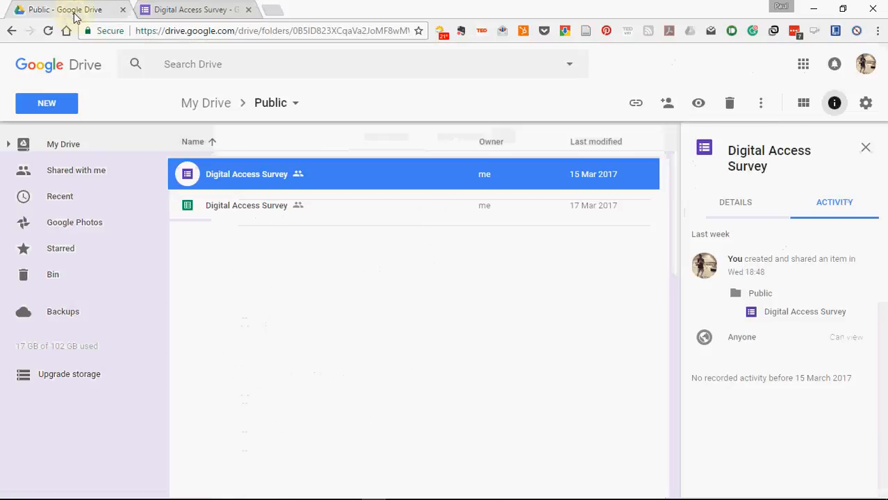
pyautogui.doubleClick(241, 207)
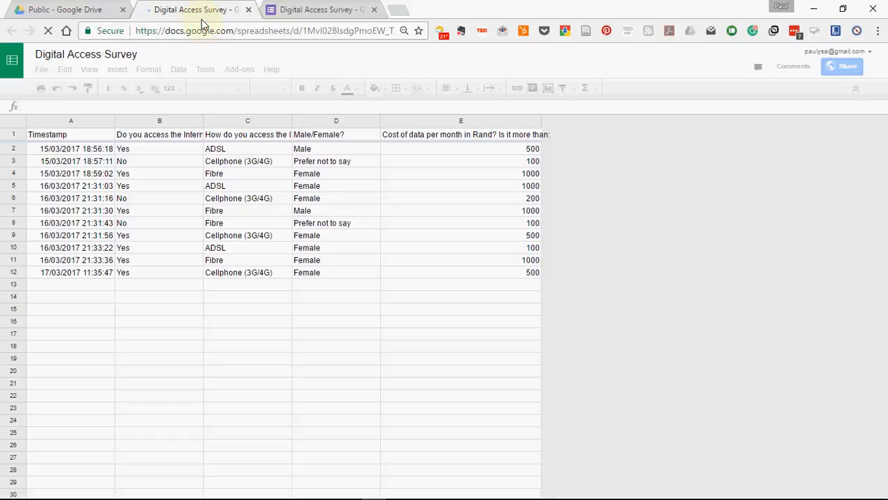
pyautogui.moveTo(199, 16); pyautogui.dragTo(301, 10)
# Compare the survey form's questions and answer options with the columns of the responses spreadsheet, and close both files
pyautogui.click(167, 11)
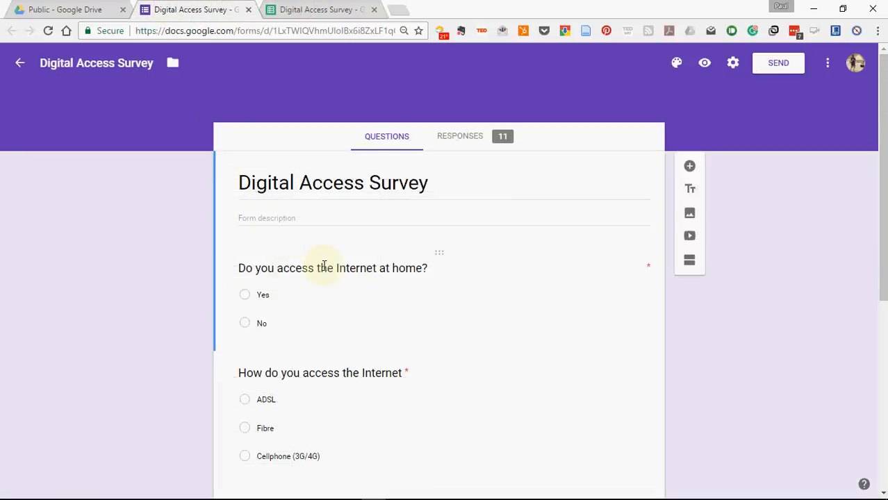
pyautogui.click(335, 10)
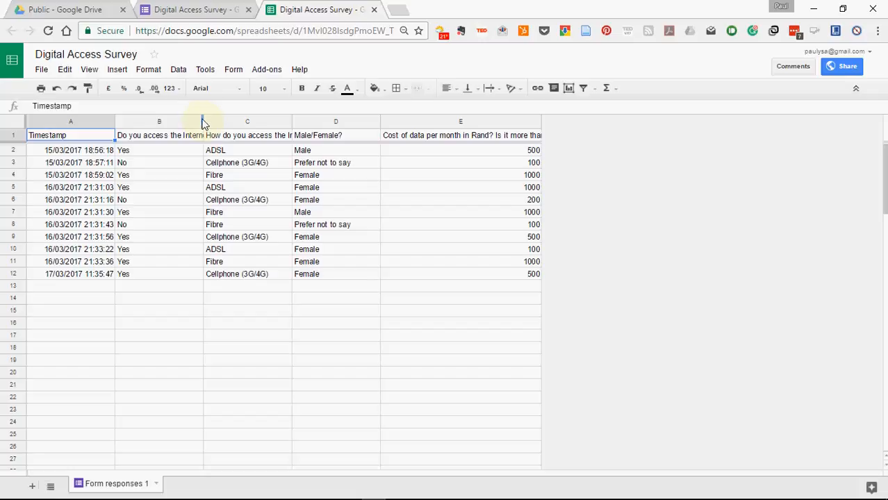
pyautogui.click(198, 10)
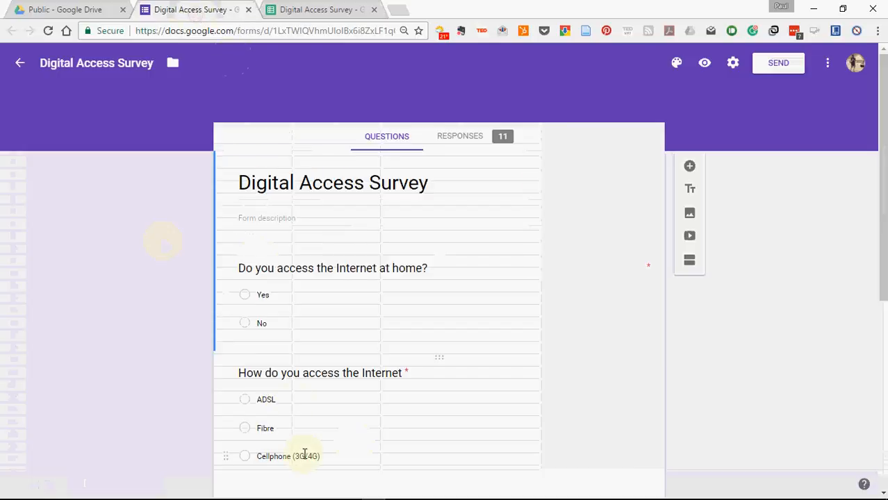
pyautogui.scroll(-5, 297, 391)
pyautogui.scroll(5, 297, 386)
pyautogui.click(308, 11)
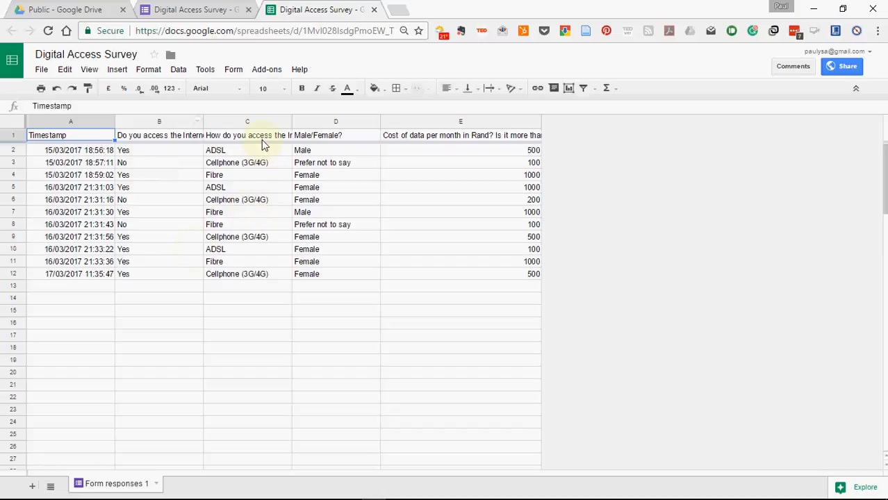
pyautogui.click(212, 9)
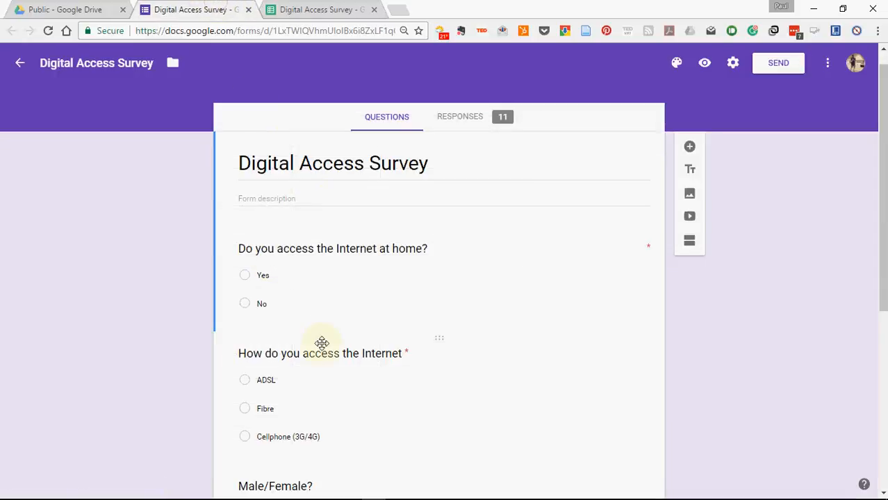
pyautogui.scroll(-1, 270, 407)
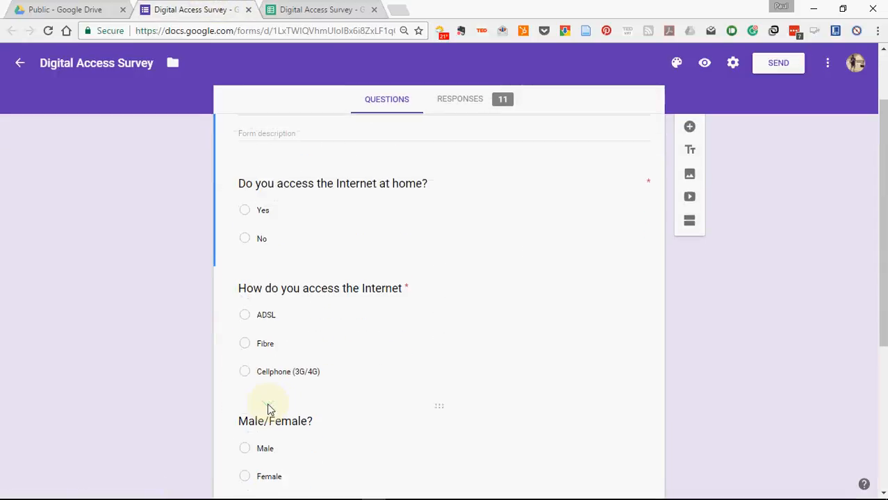
pyautogui.click(316, 10)
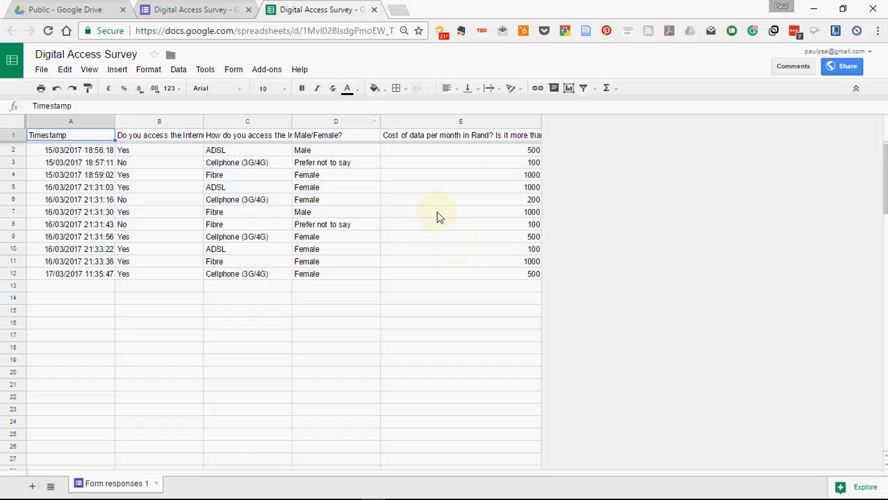
pyautogui.click(193, 11)
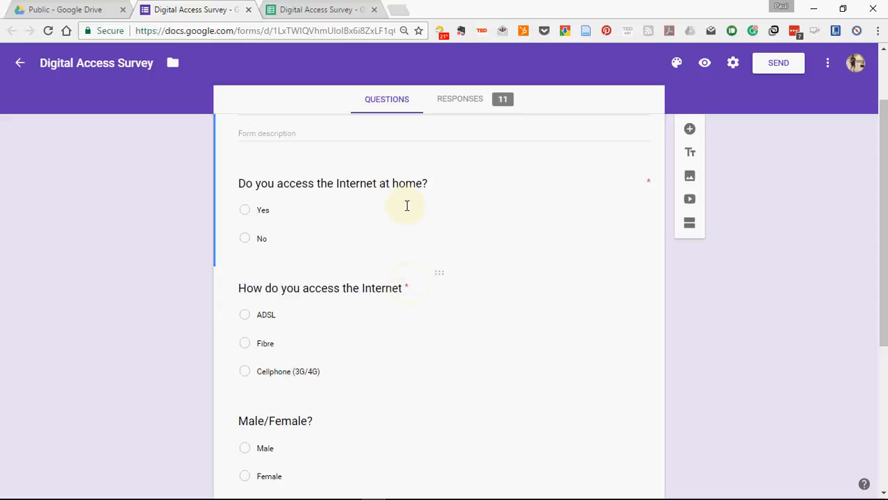
pyautogui.scroll(-3, 254, 327)
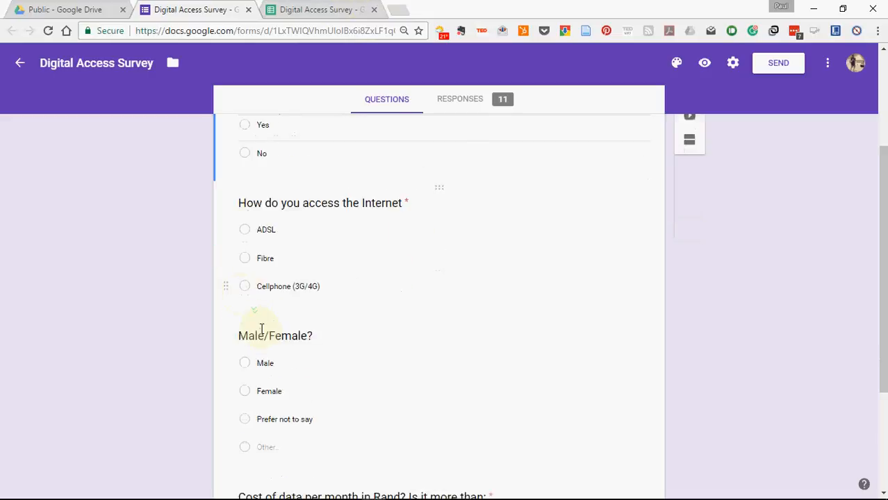
pyautogui.scroll(4, 293, 63)
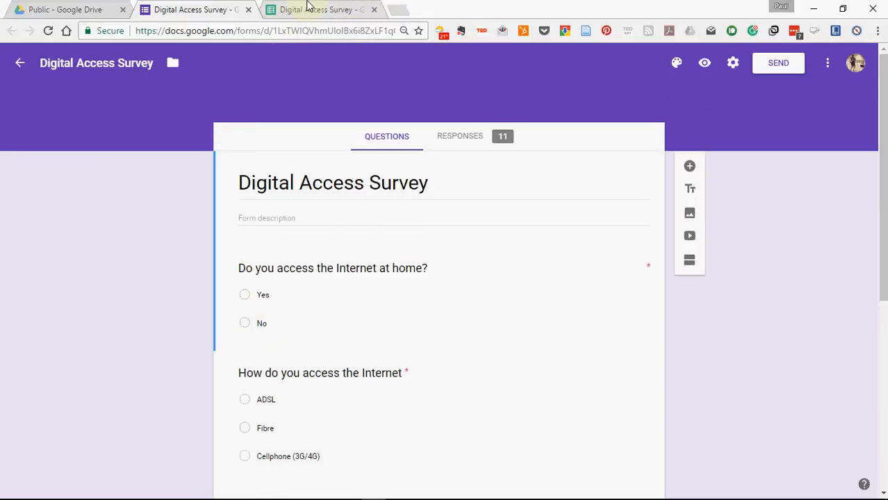
pyautogui.click(303, 12)
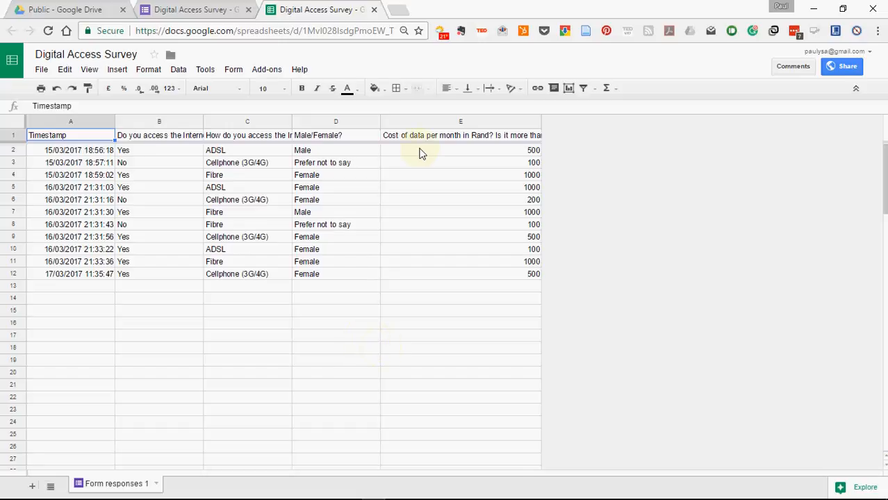
pyautogui.click(374, 10)
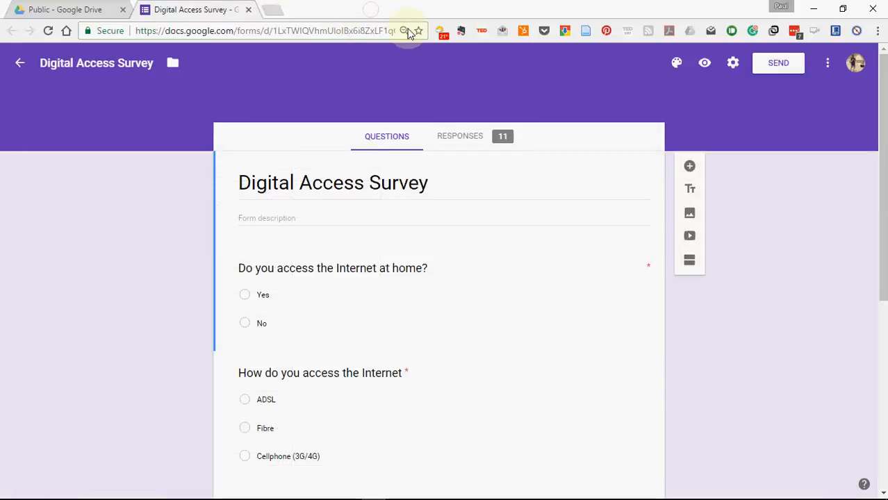
pyautogui.click(248, 10)
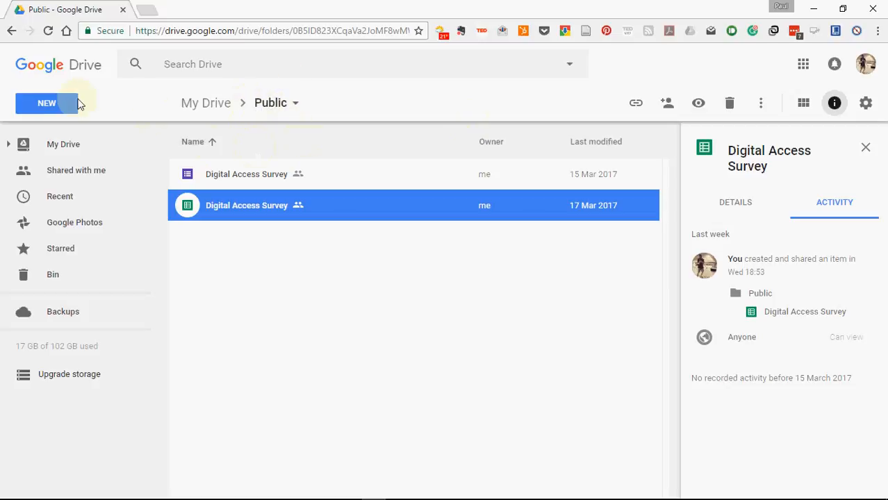
# Create a new blank Google Form in the Public folder, accepting the folder's sharing permissions
pyautogui.click(55, 105)
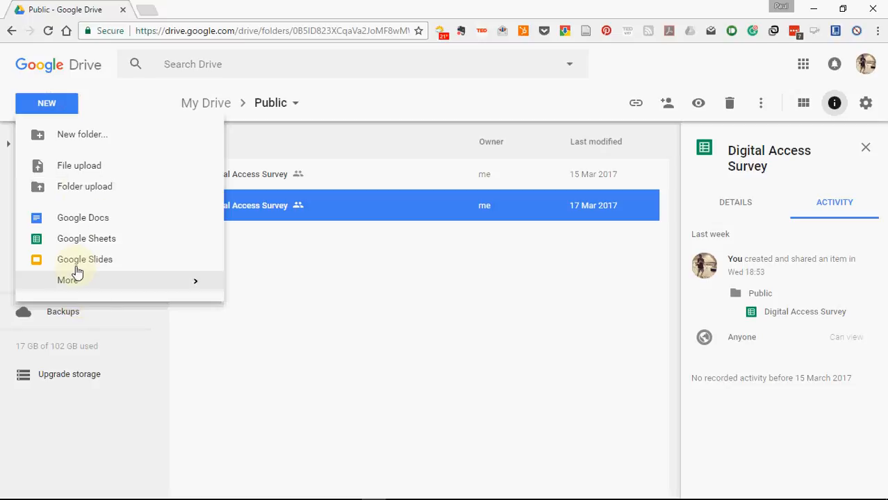
pyautogui.moveTo(99, 281)
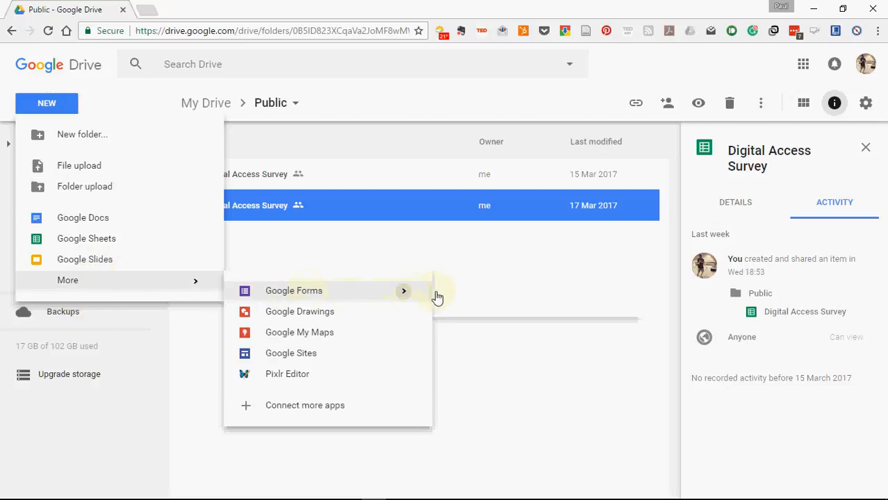
pyautogui.moveTo(403, 292)
pyautogui.click(465, 303)
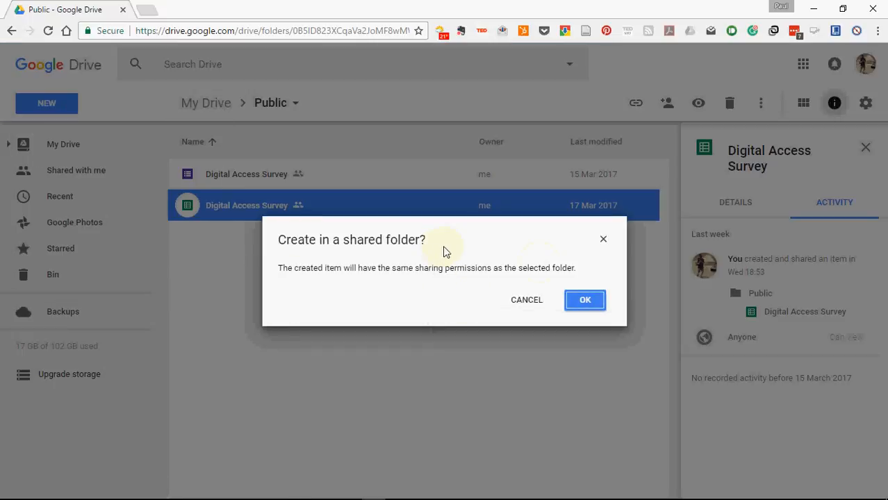
pyautogui.click(585, 301)
pyautogui.click(586, 302)
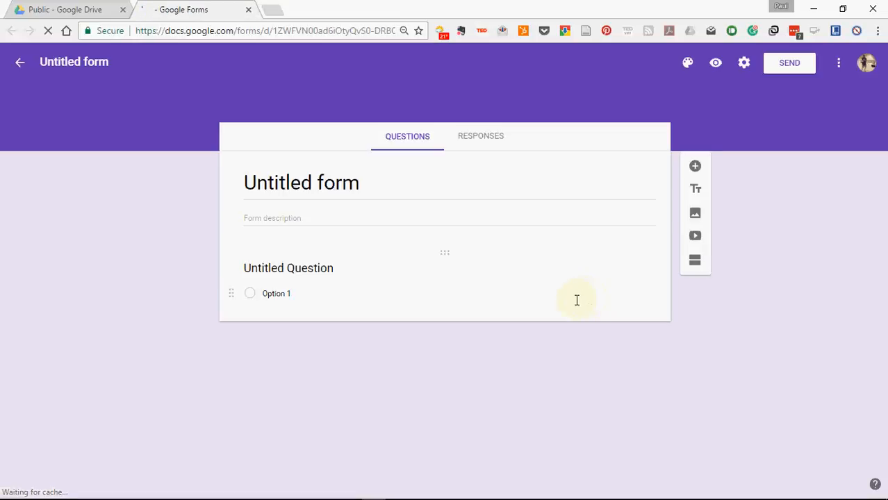
# Title the new form "Digital Access Survey 2"
pyautogui.click(371, 180)
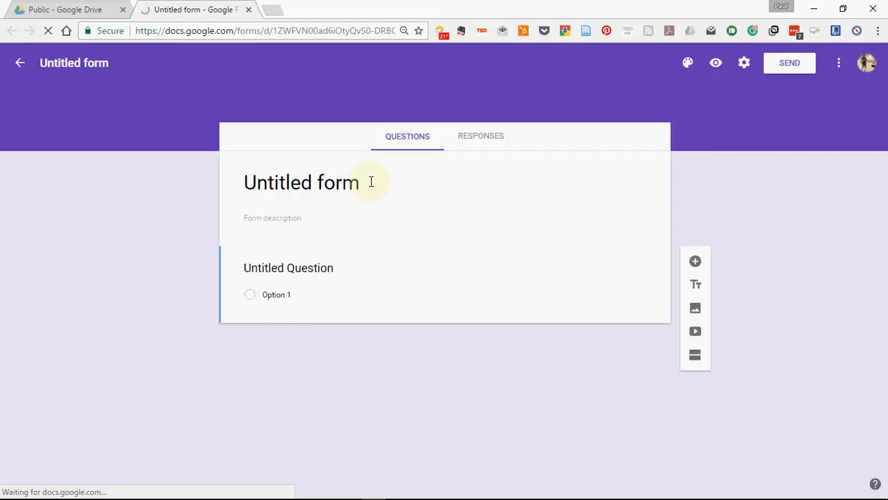
pyautogui.click(371, 182)
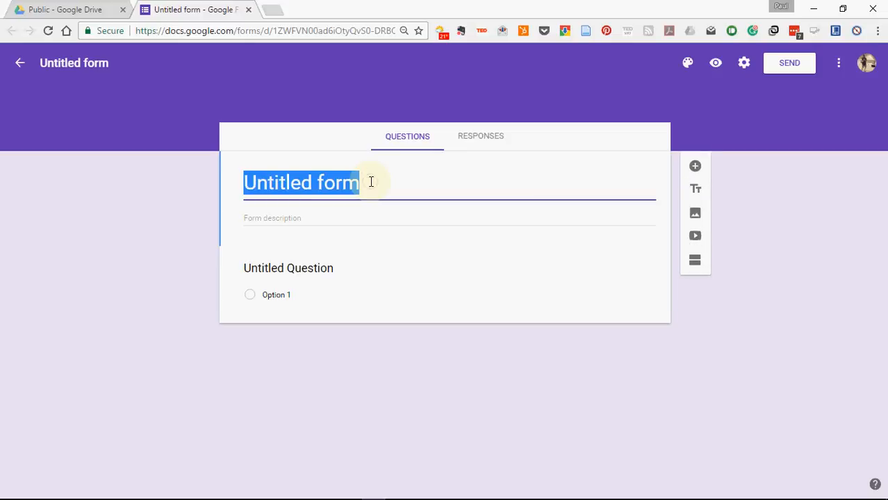
pyautogui.write('Digital ')
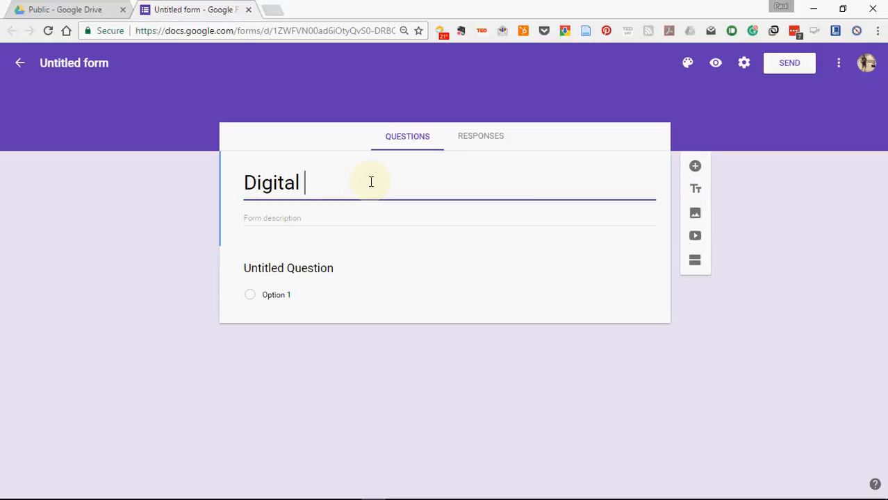
pyautogui.write('Access ')
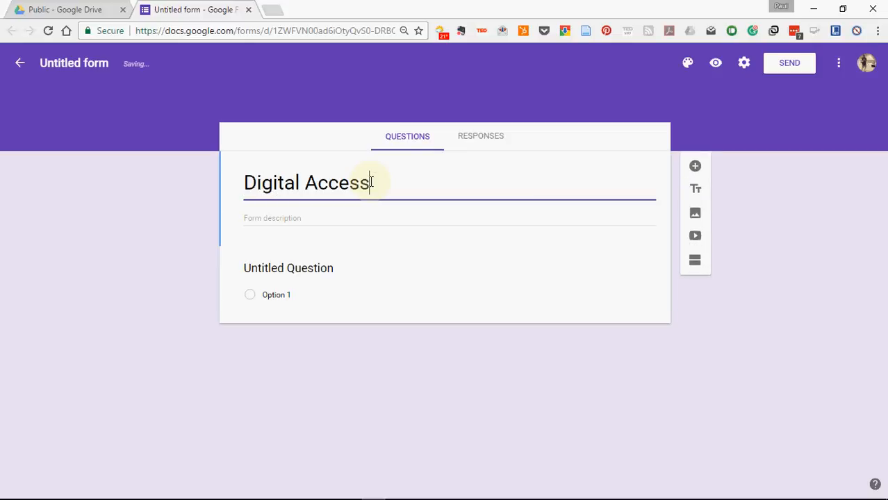
pyautogui.write('Survey 2')
pyautogui.click(373, 182)
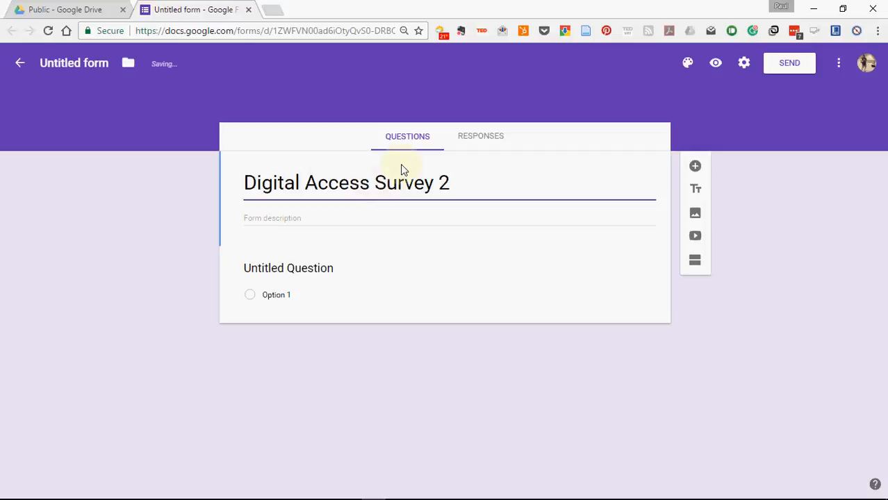
# Set the first question's text to "Do you access the Internet at home"
pyautogui.click(321, 267)
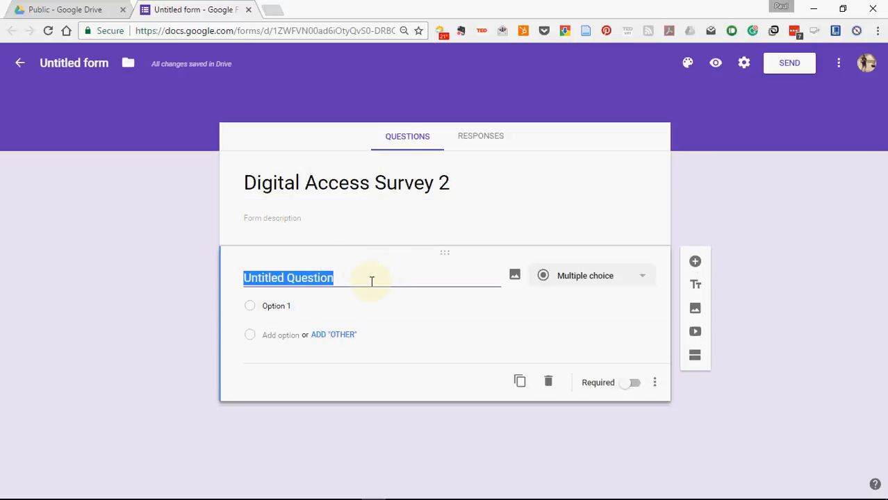
pyautogui.write('Do you access th')
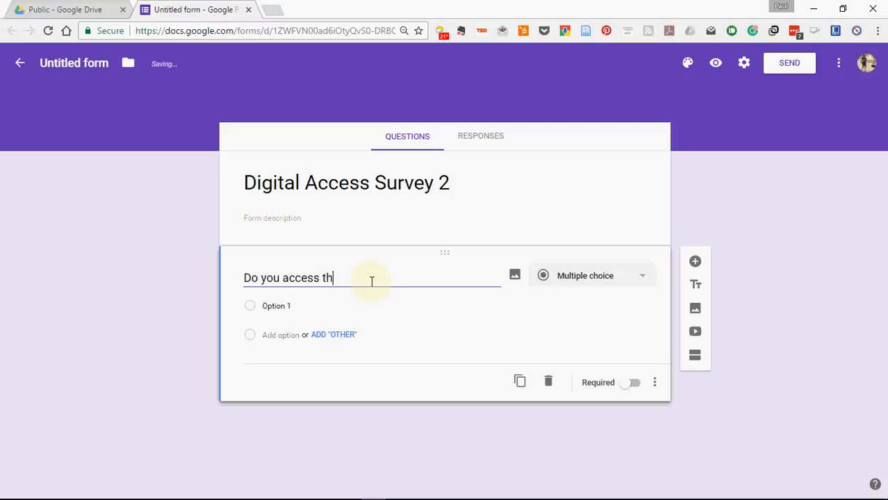
pyautogui.write('e Internet')
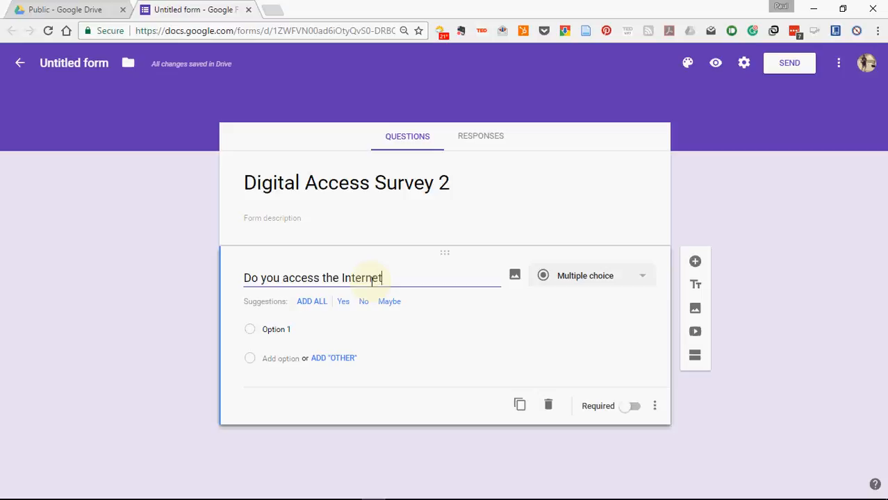
pyautogui.write(' at home')
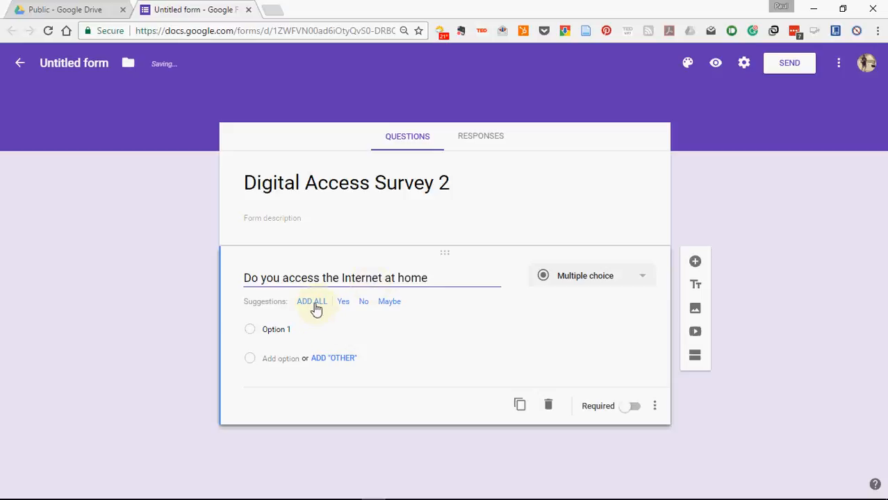
# Fill the question's options with the suggested answers, keeping only Yes and No, and make the question required
pyautogui.click(313, 303)
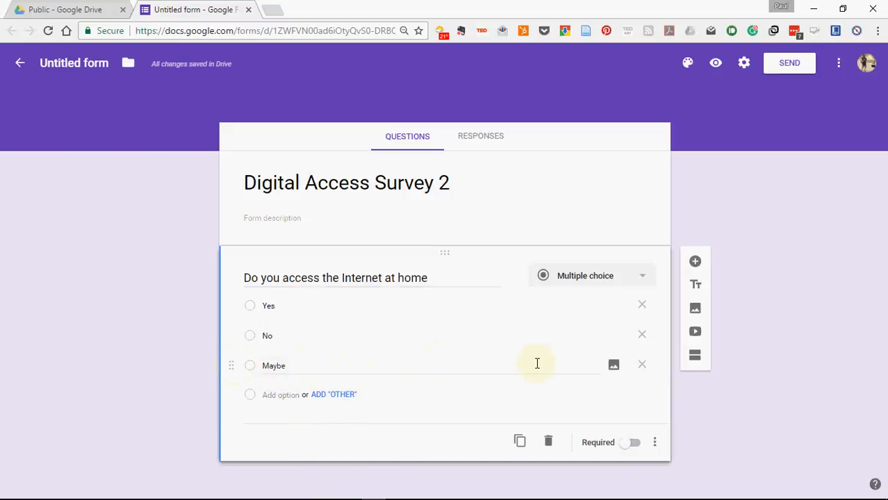
pyautogui.click(642, 366)
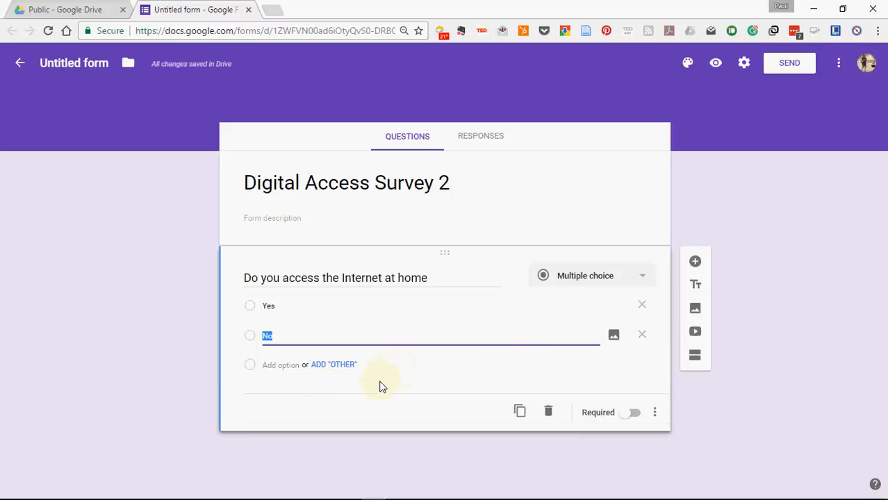
pyautogui.click(629, 414)
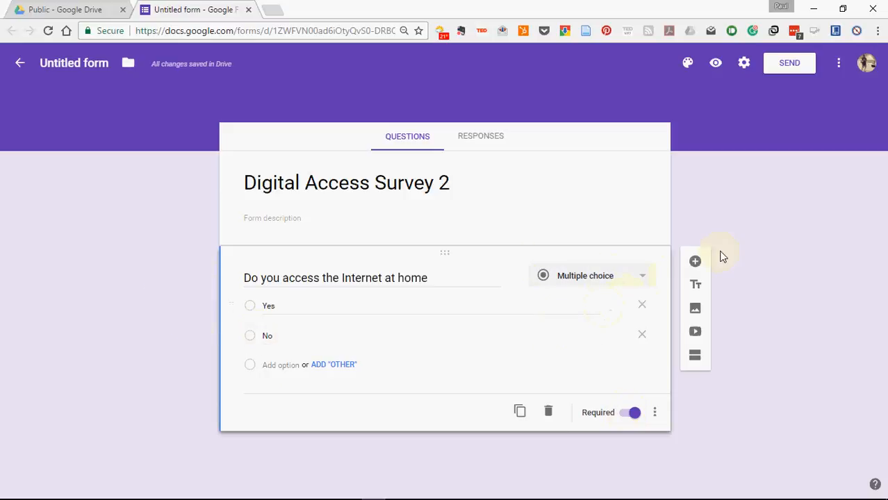
# Add a second multiple-choice question with the text "What type of access do you have"
pyautogui.click(695, 262)
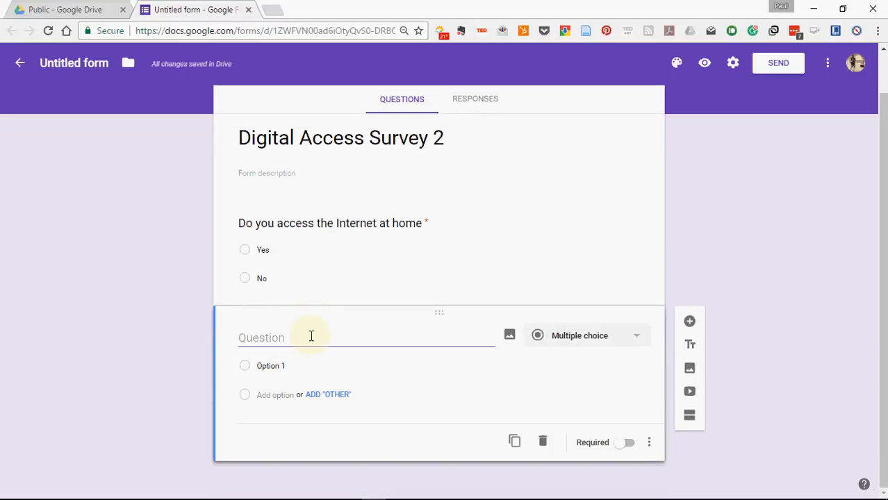
pyautogui.write('Wha')
pyautogui.write('t type ')
pyautogui.write('of ')
pyautogui.write('acees')
pyautogui.write('ss')
pyautogui.write(' do you have')
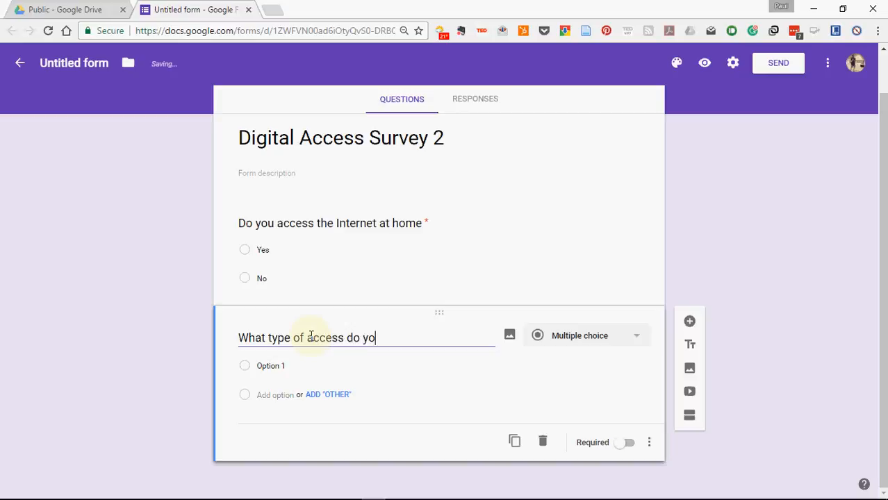
# Give the access-type question the options ADSL, Fibre and Cellphone (3G/4G), and make it required
pyautogui.click(260, 364)
pyautogui.write('Ads')
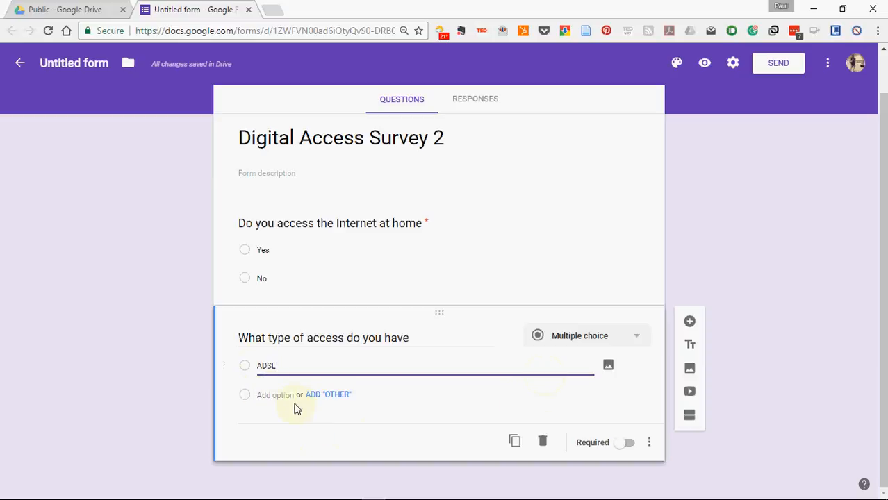
pyautogui.click(277, 394)
pyautogui.write('Fibre')
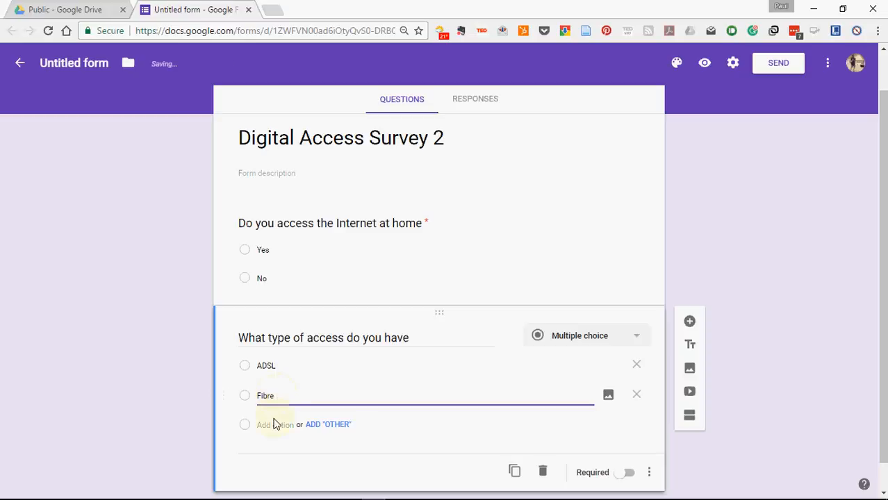
pyautogui.click(275, 424)
pyautogui.write('Cellphone (3G/4G')
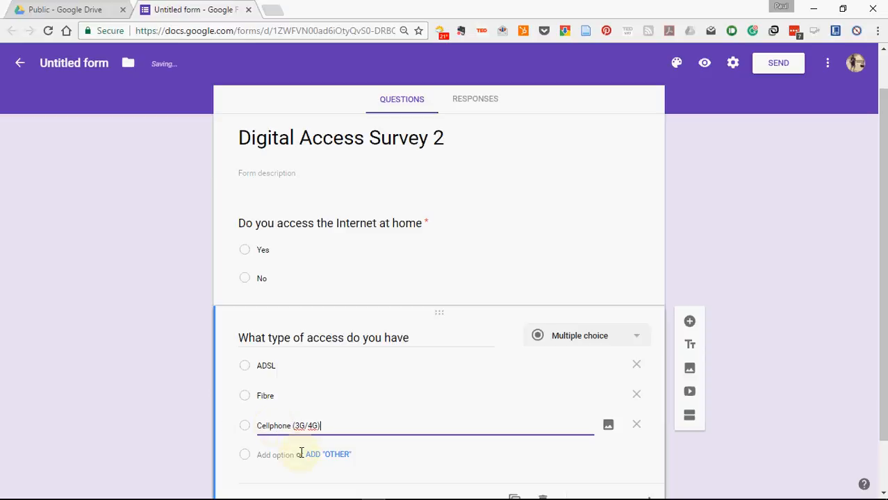
pyautogui.scroll(-1, 301, 453)
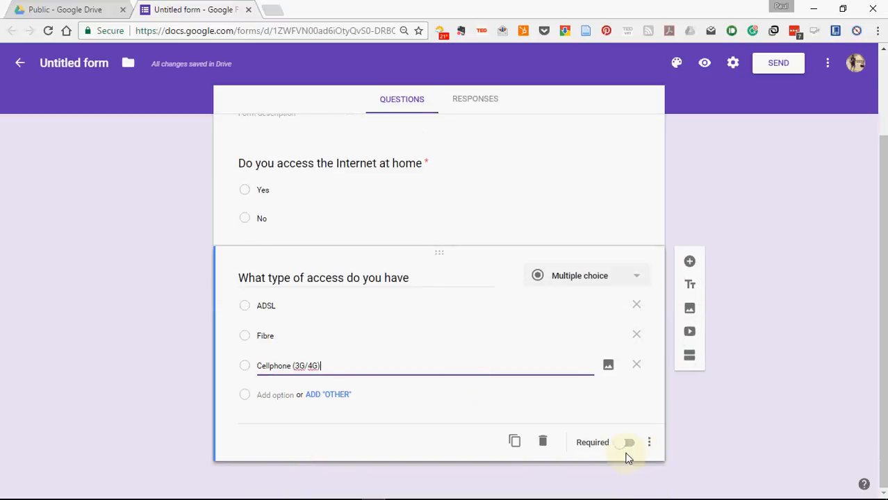
pyautogui.click(621, 446)
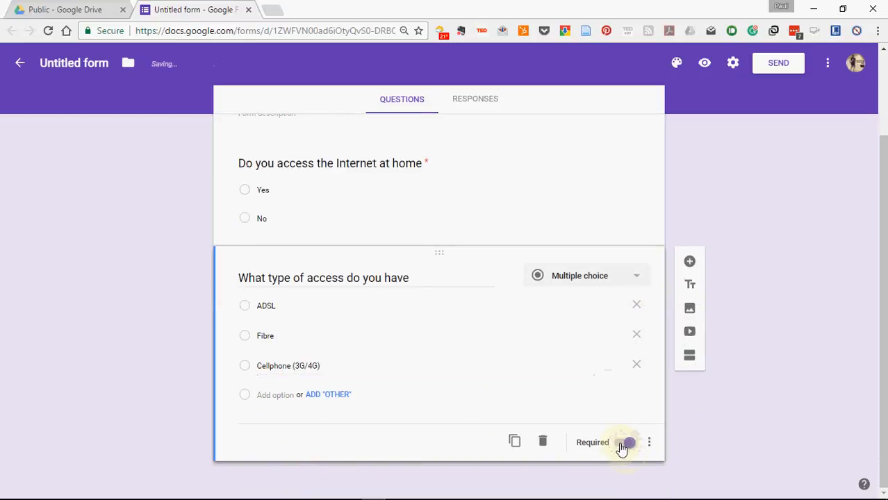
# Add a third multiple-choice question with the text "How much do you spend on Internet access per month in Rand"
pyautogui.click(690, 263)
pyautogui.write('How much do you s')
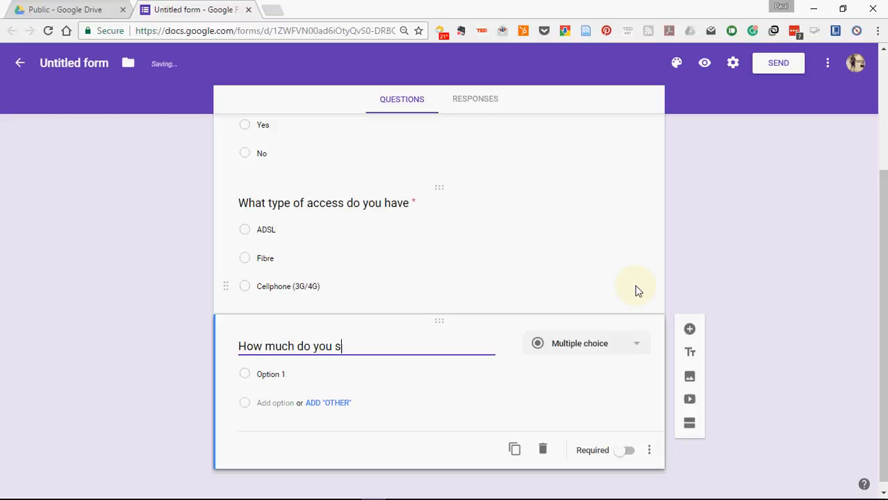
pyautogui.write('pend on Intente')
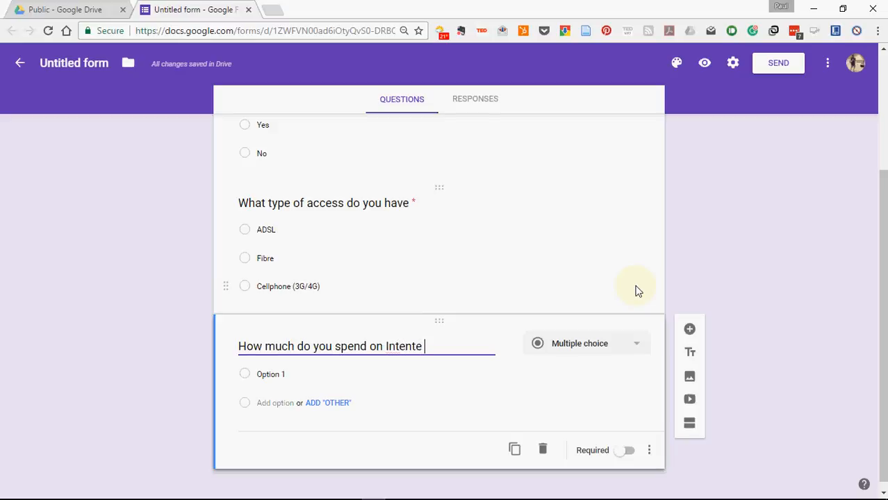
pyautogui.press('BackSpace')
pyautogui.press('BackSpace')
pyautogui.press('BackSpace')
pyautogui.press('BackSpace')
pyautogui.write('rnet access per mont')
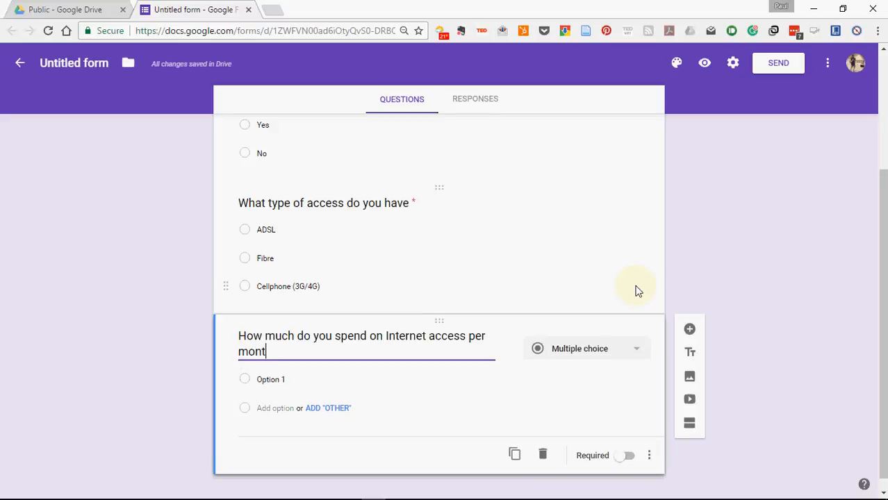
pyautogui.write('h in Rand')
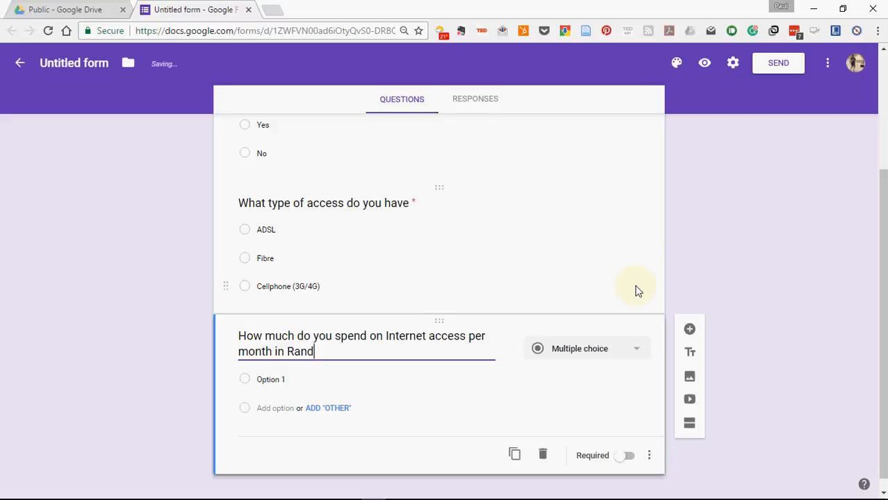
# Give the monthly spending question the options ">100", "> 200" and ">300", and make it required
pyautogui.click(289, 381)
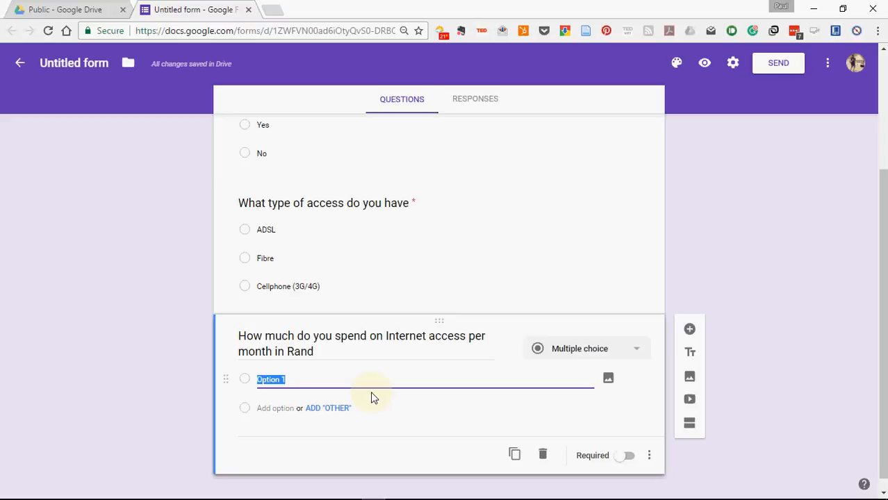
pyautogui.write('10')
pyautogui.press('BackSpace')
pyautogui.press('BackSpace')
pyautogui.press('BackSpace')
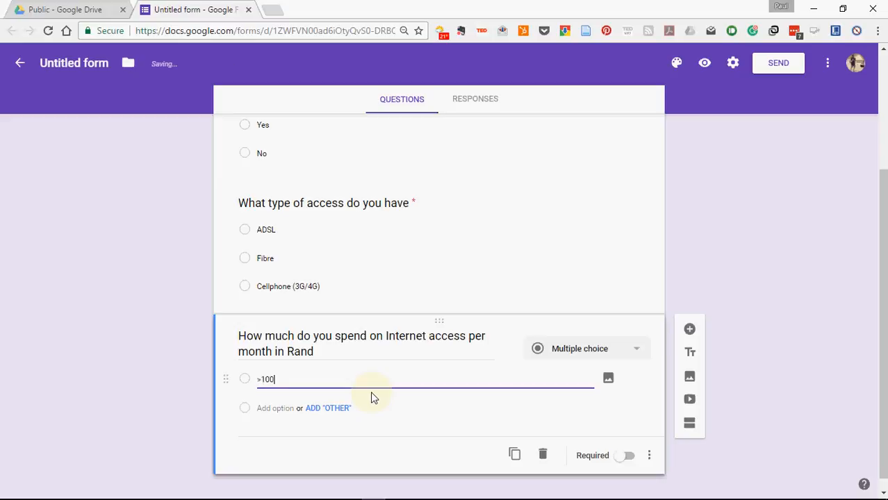
pyautogui.click(283, 408)
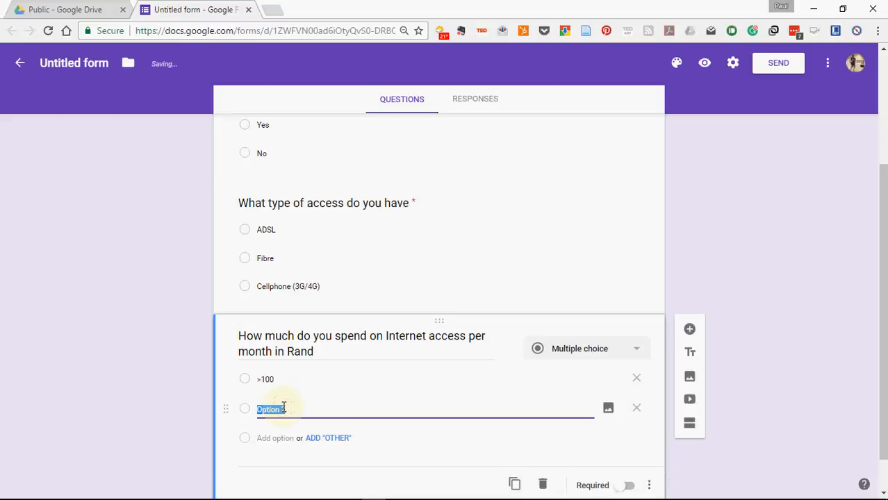
pyautogui.write('> 200')
pyautogui.click(275, 438)
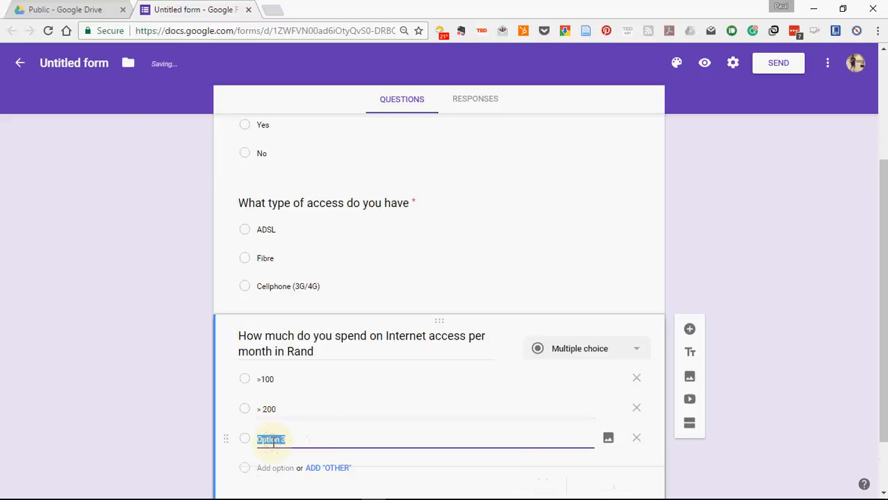
pyautogui.write('>')
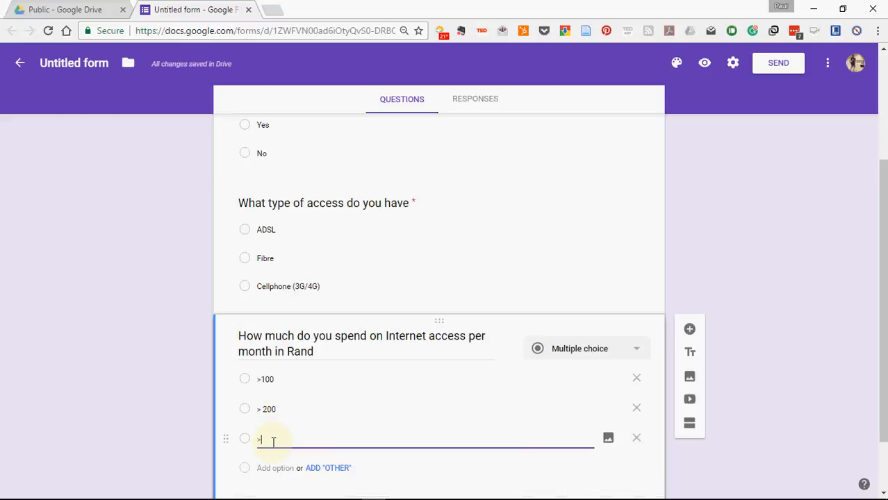
pyautogui.write('300')
pyautogui.scroll(-1, 596, 459)
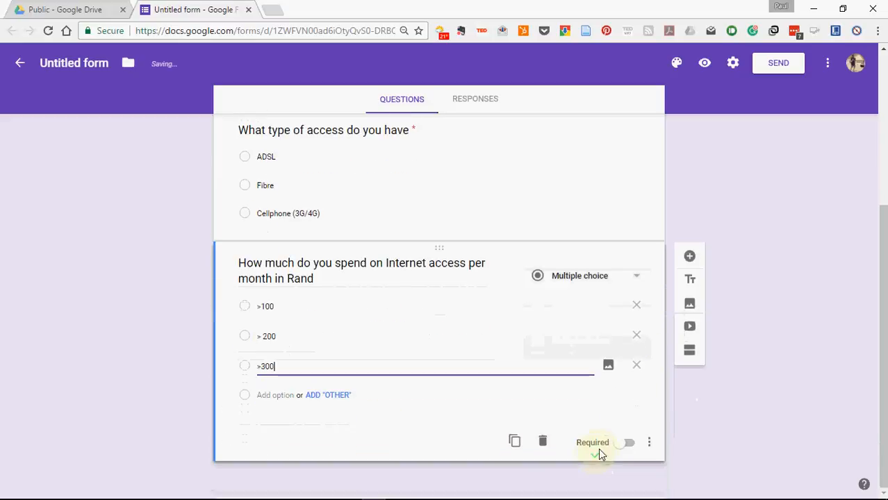
pyautogui.click(628, 444)
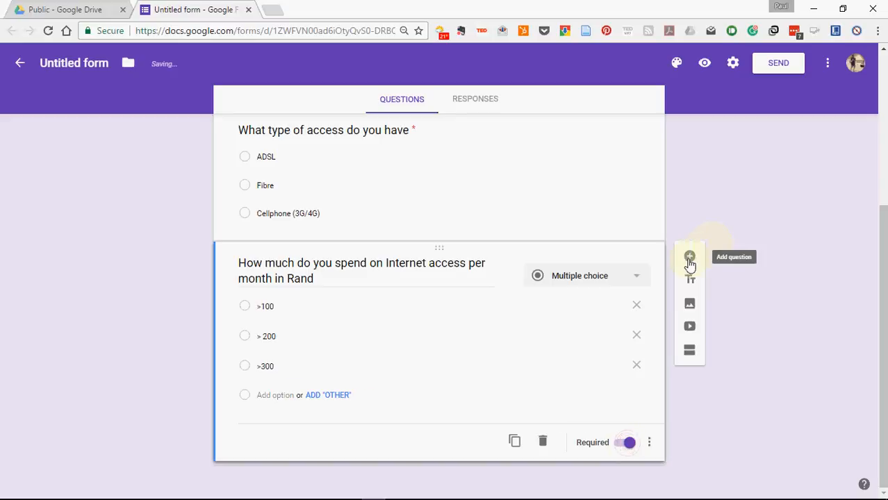
# Add a required question "Male or Female" using all the suggested answers: Male, Female, Prefer not to say and Other
pyautogui.click(690, 258)
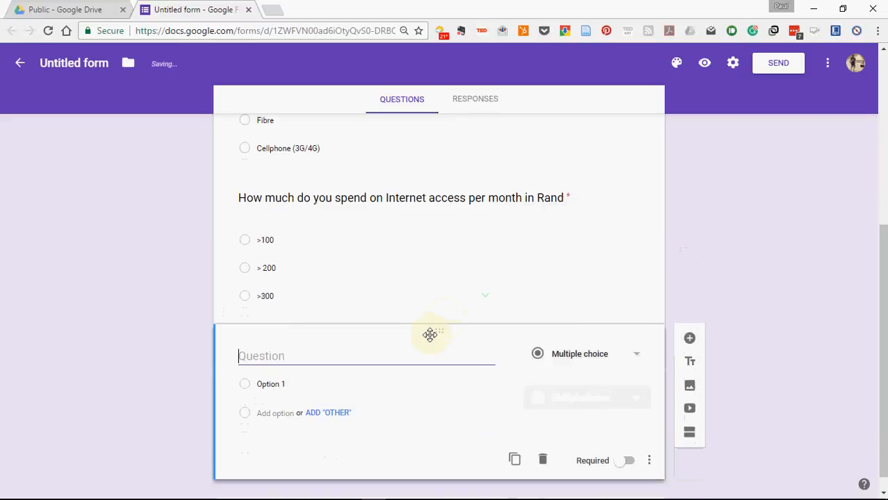
pyautogui.write('Male')
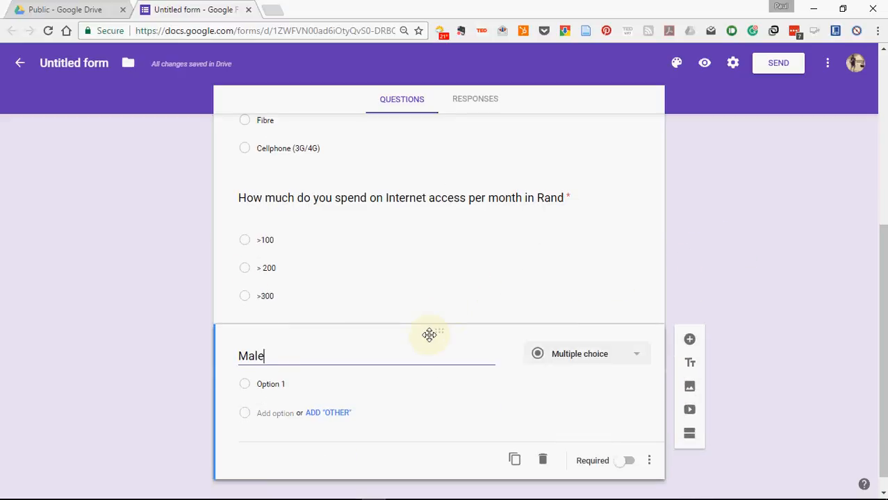
pyautogui.write(' or F')
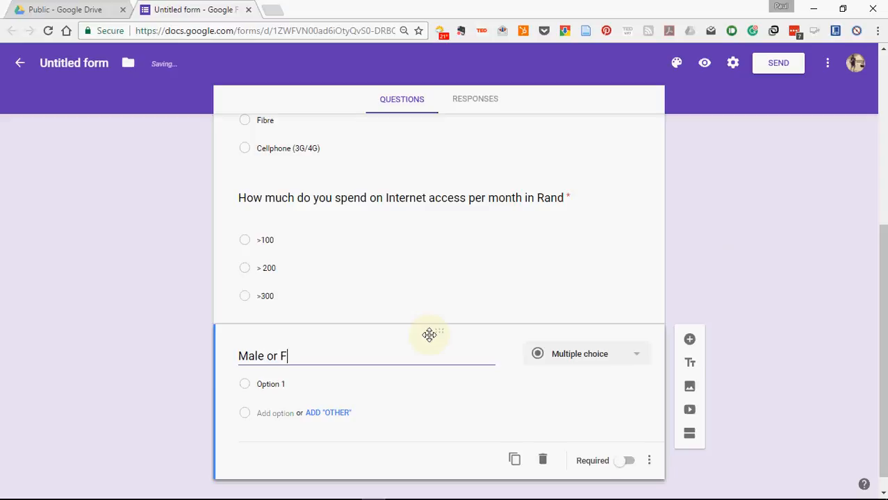
pyautogui.write('emale')
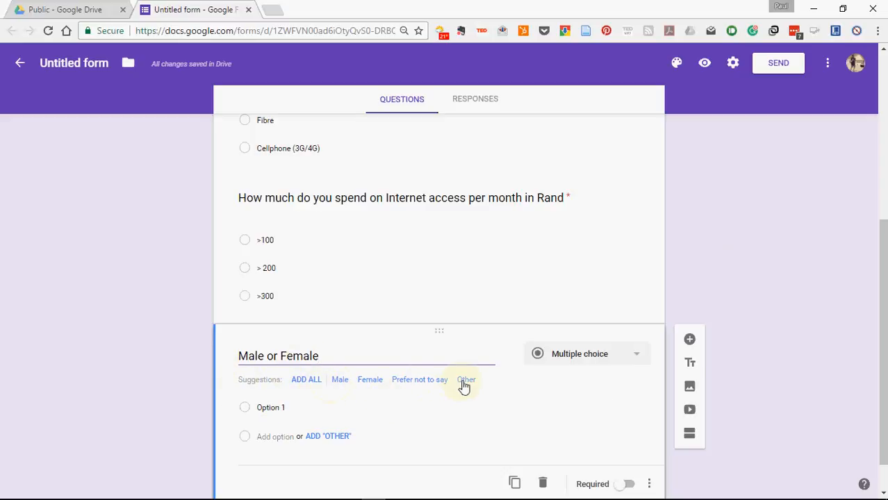
pyautogui.click(300, 381)
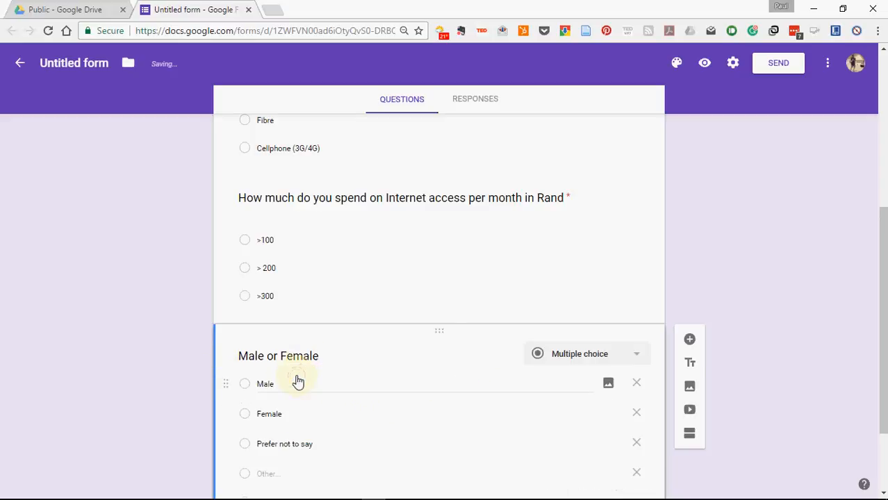
pyautogui.click(628, 444)
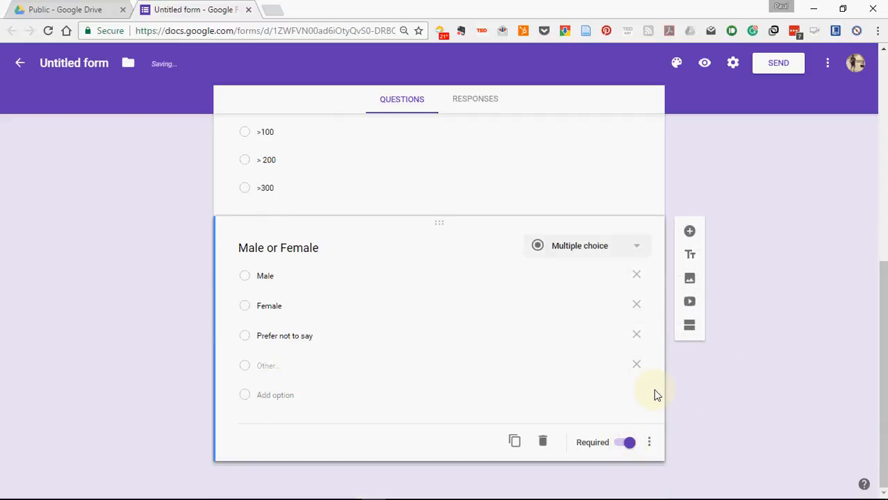
# Add a linear scale question with the text "How do you rate your digital skills"
pyautogui.click(688, 233)
pyautogui.click(688, 234)
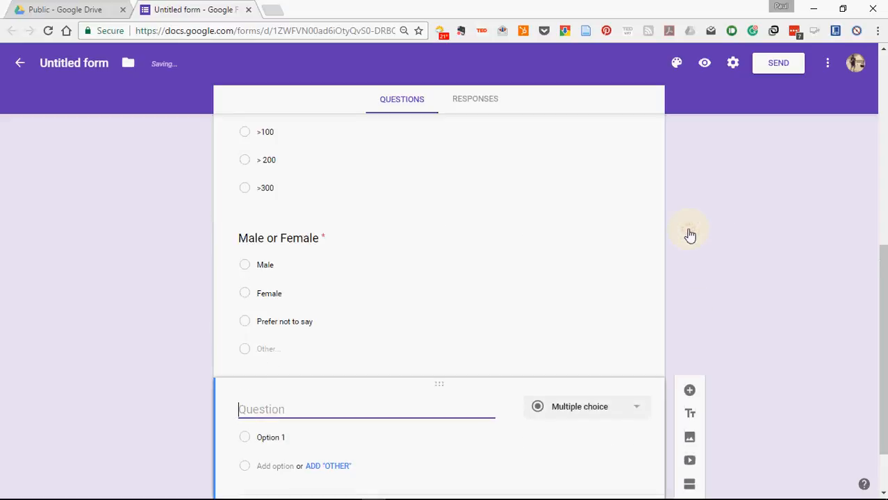
pyautogui.click(637, 340)
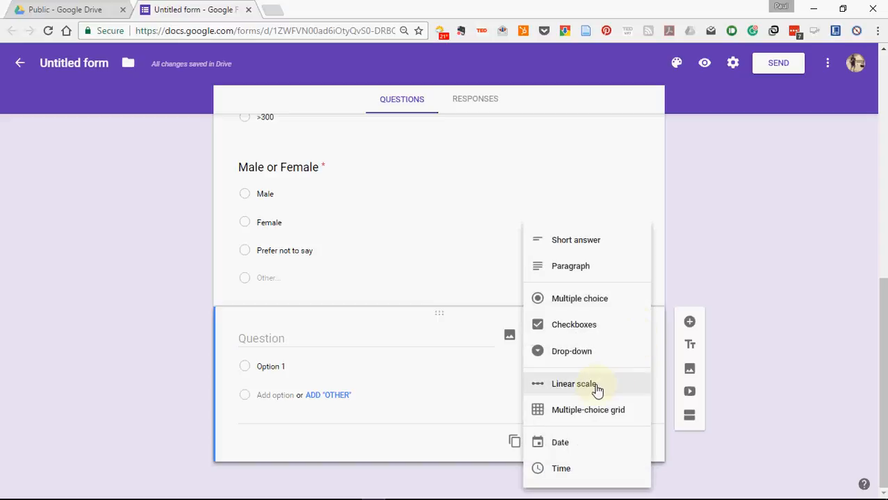
pyautogui.click(595, 386)
pyautogui.click(350, 338)
pyautogui.write('How do you rate your digi')
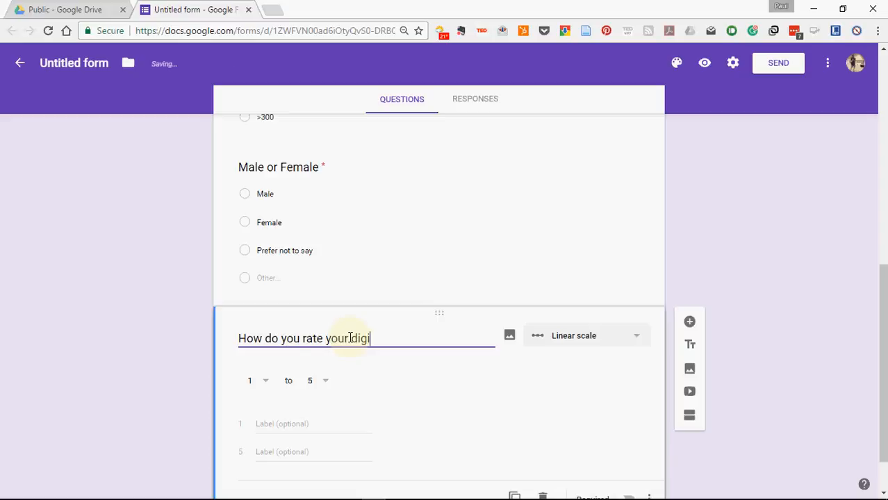
pyautogui.write('tal skills')
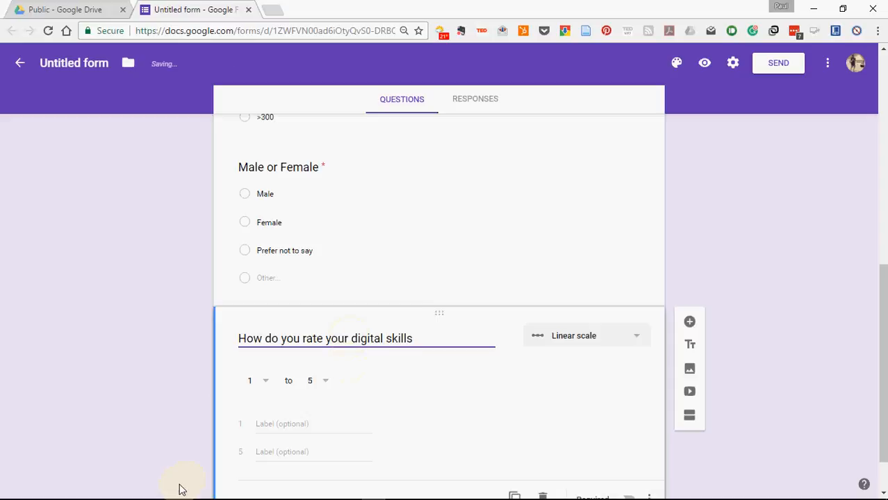
# Label the digital skills scale Poor at 1 and Excellent at 5, and make the question required
pyautogui.click(268, 426)
pyautogui.write('Poor')
pyautogui.click(265, 452)
pyautogui.write('Excellent')
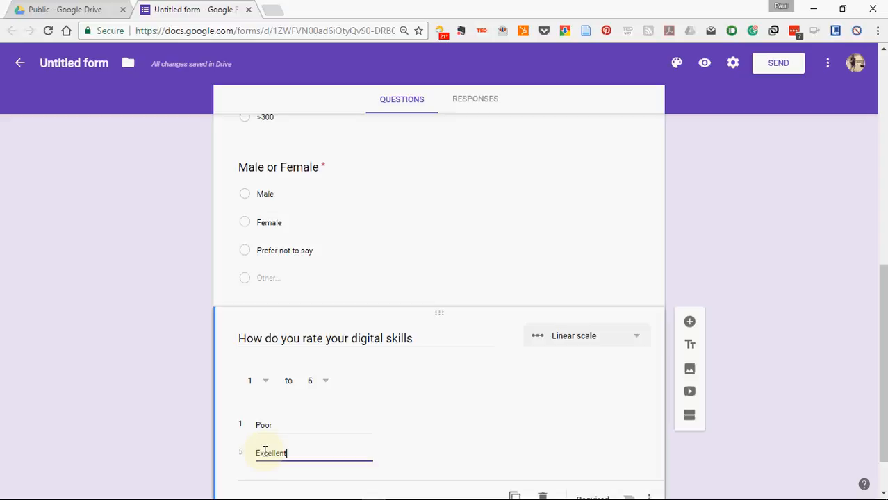
pyautogui.scroll(-1, 262, 469)
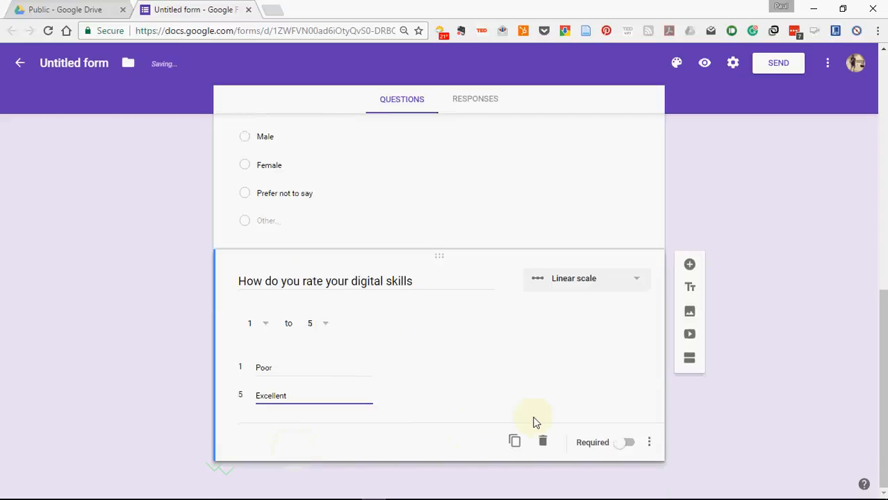
pyautogui.click(629, 445)
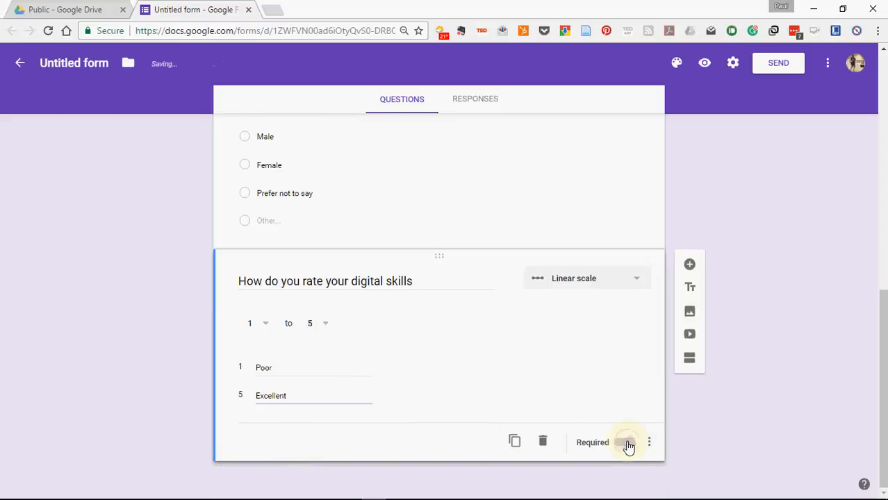
# Add a blank question at the end of the form and open the form's responses view
pyautogui.click(689, 266)
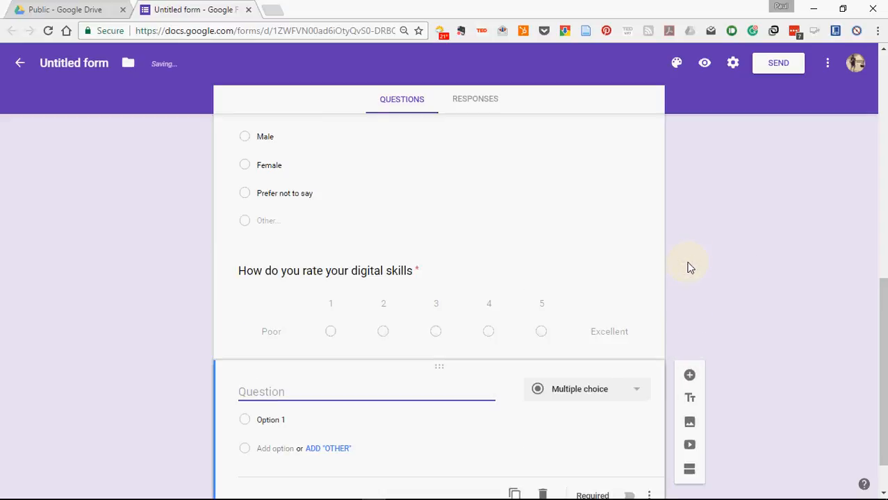
pyautogui.scroll(6, 422, 253)
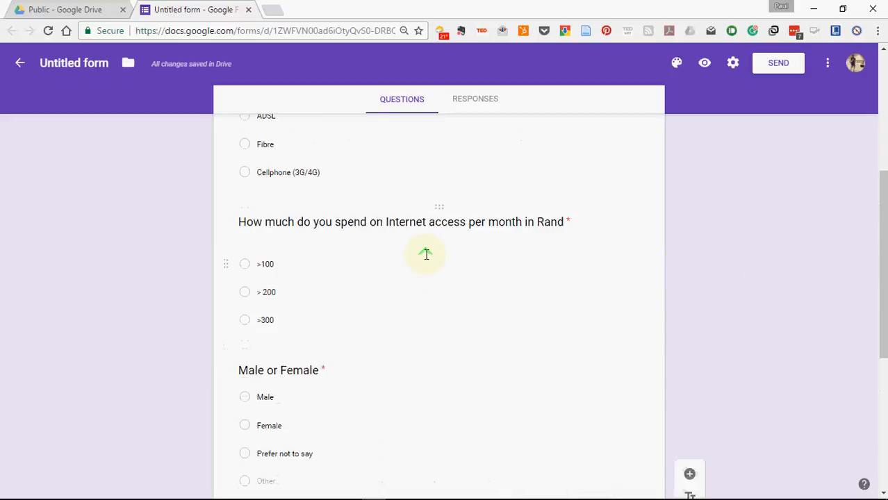
pyautogui.scroll(3, 425, 253)
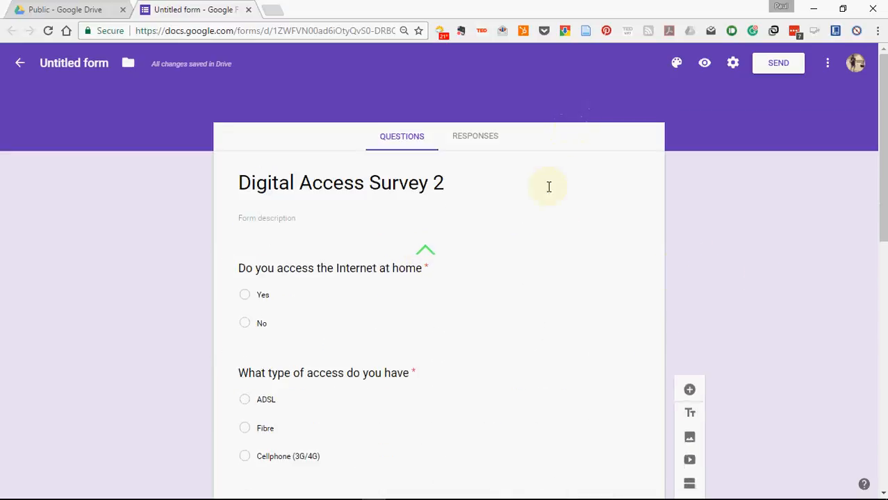
pyautogui.click(473, 141)
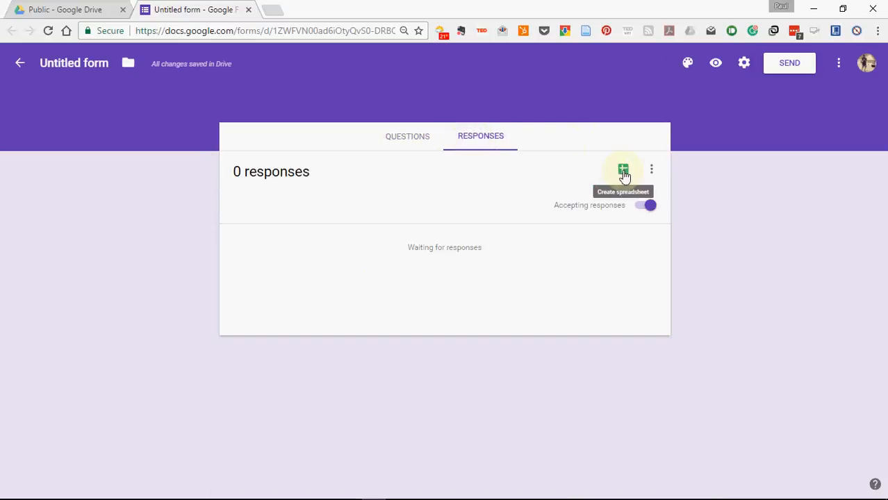
# Create a new spreadsheet named Digital Access Survey 2 as the destination for the form's responses
pyautogui.click(623, 172)
pyautogui.click(478, 130)
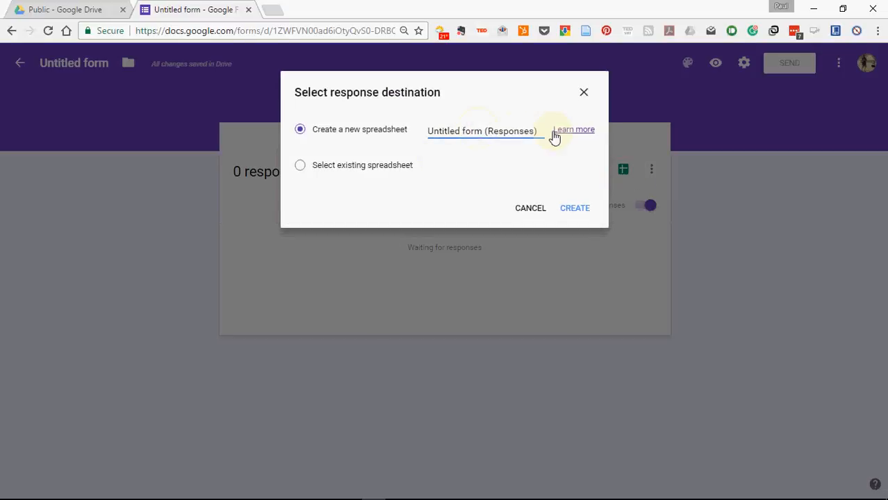
pyautogui.moveTo(541, 130); pyautogui.dragTo(418, 123)
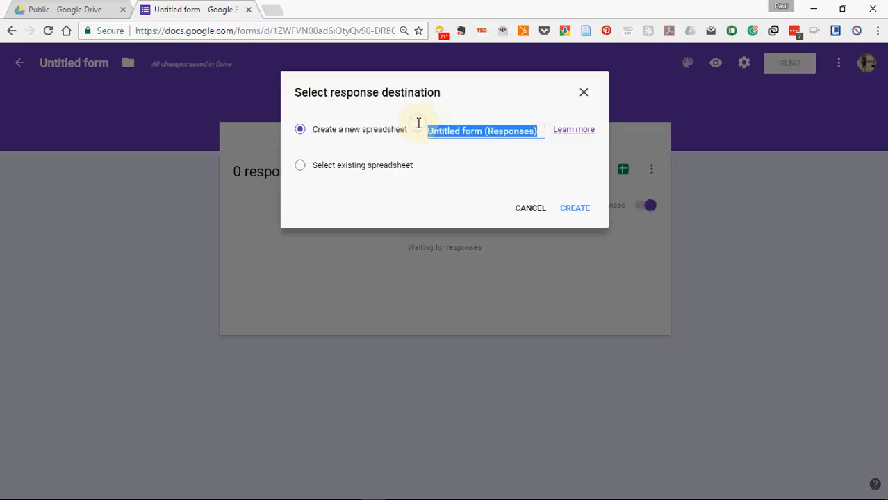
pyautogui.write('Digital Access S')
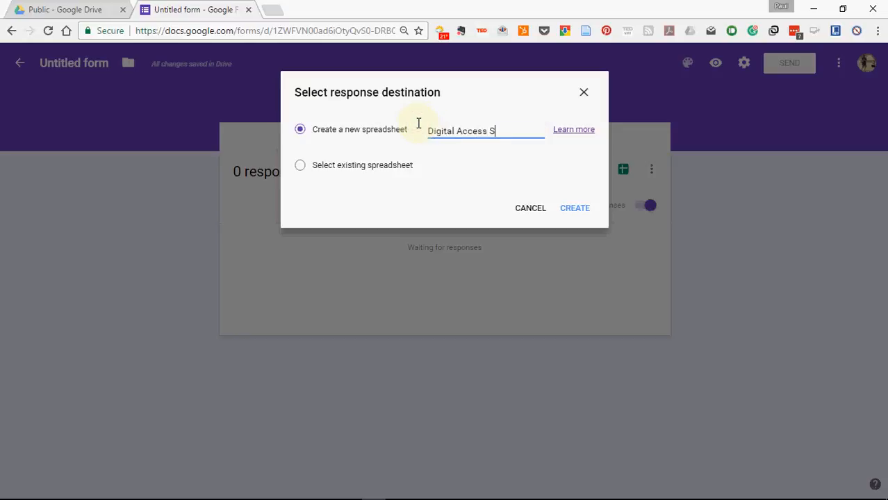
pyautogui.write('urvey 2')
pyautogui.click(581, 211)
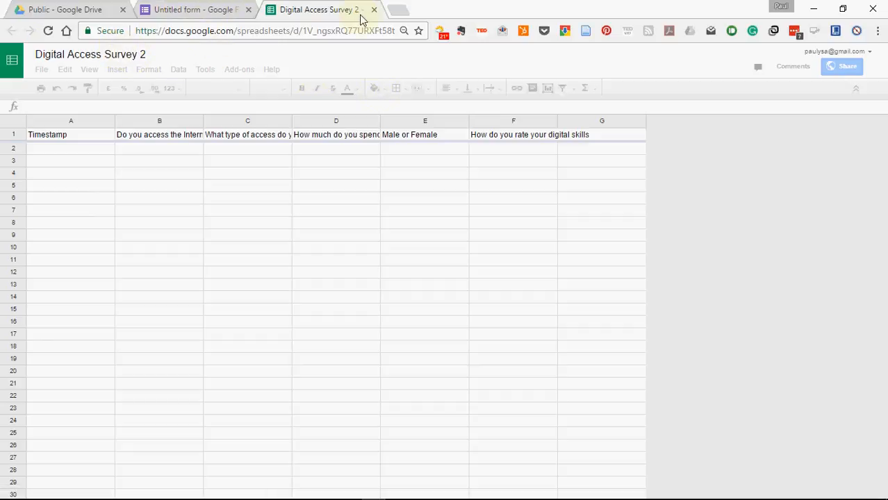
# Name the form Digital Access Survey 2 and check the question columns in its linked response spreadsheet
pyautogui.click(213, 9)
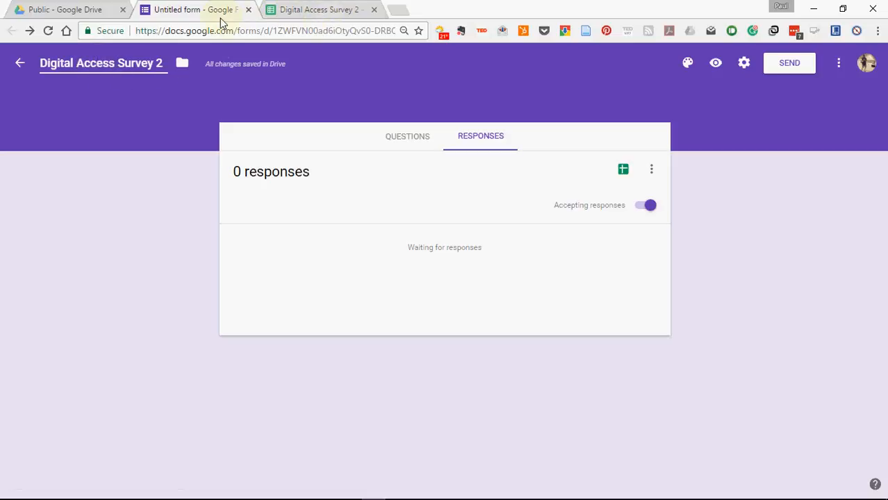
pyautogui.click(337, 14)
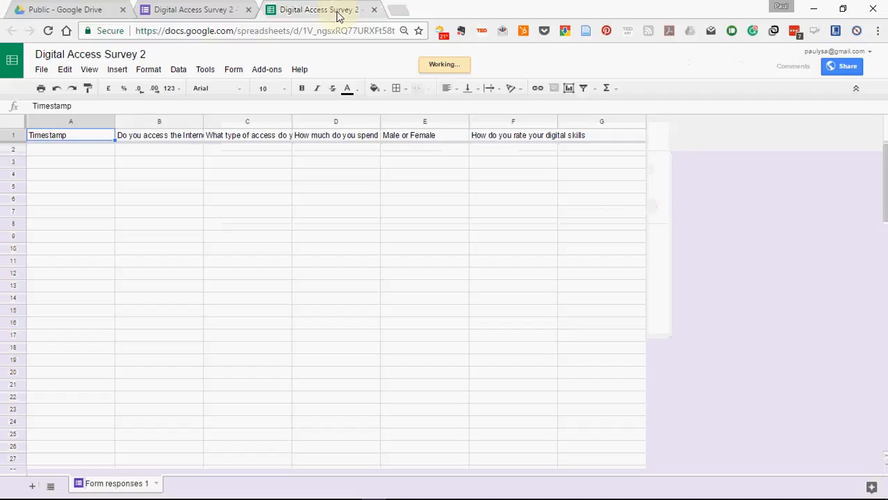
pyautogui.click(211, 20)
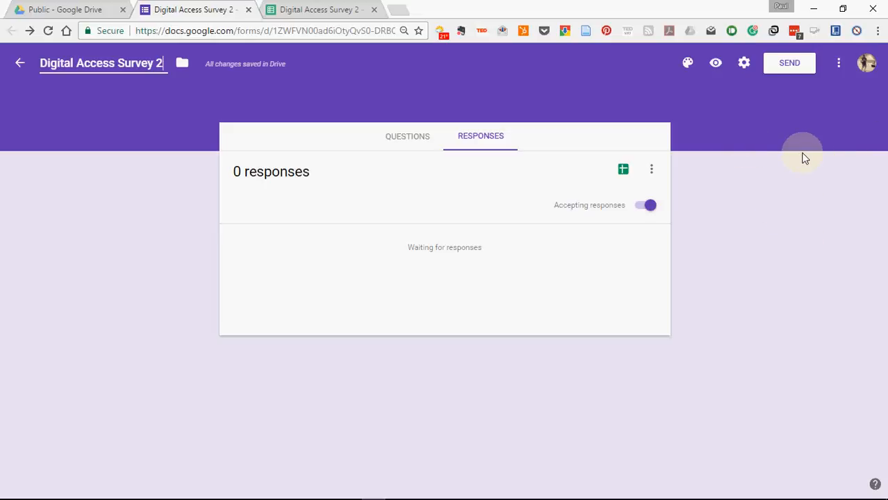
# Copy the form's full sharing link from the send options and open it in a new browser tab
pyautogui.click(793, 70)
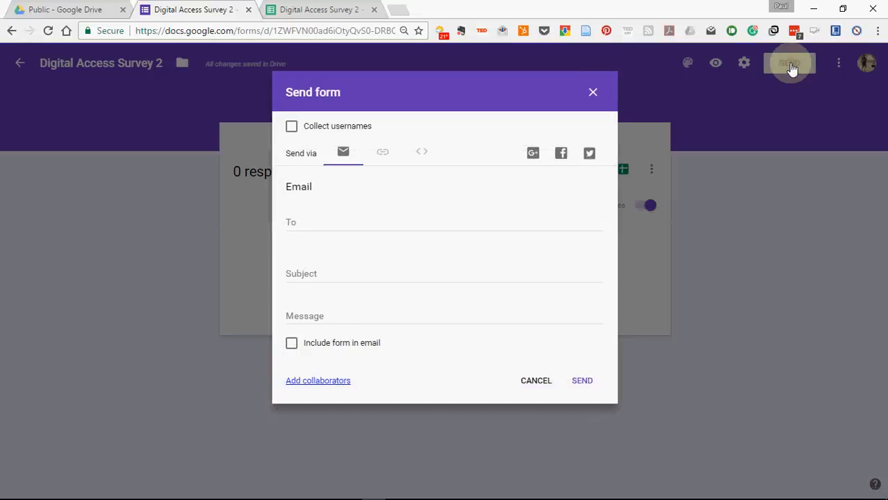
pyautogui.click(383, 155)
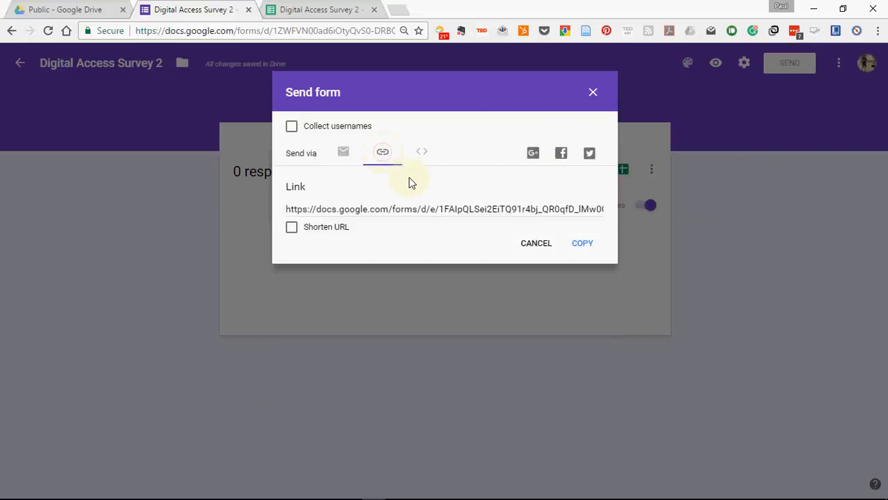
pyautogui.click(332, 213)
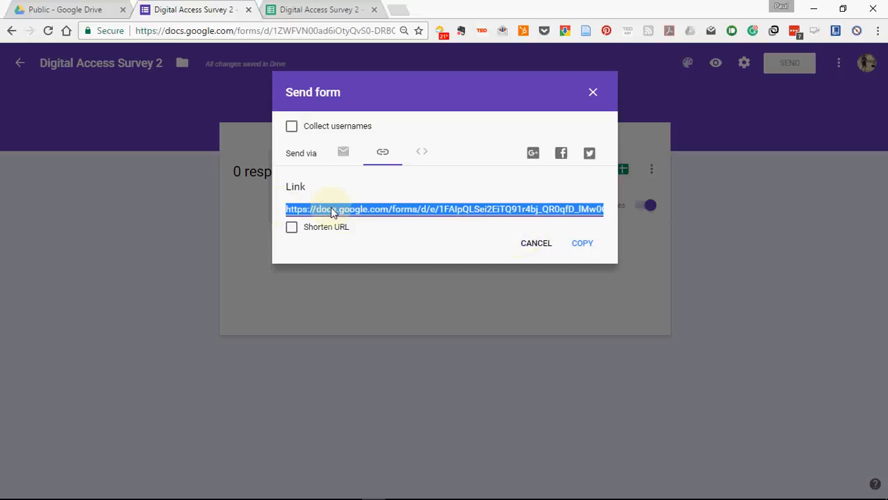
pyautogui.click(396, 11)
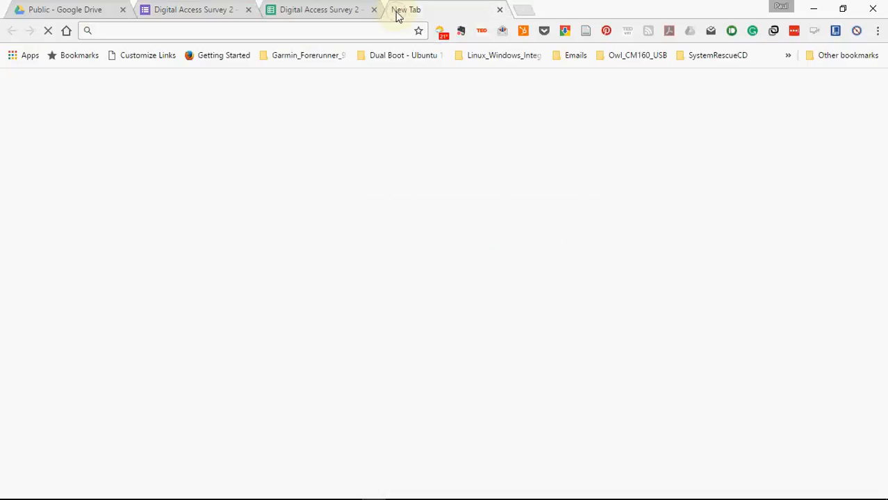
pyautogui.write('https://docs.google.com/forms/d/e/1FAIpQLSei2EiTQ91r4bj_QR0qfD_IMw0QHxcpBf_Q54pFJvUPBoCUZA/viewform?usp=sf_link')
pyautogui.press('Return')
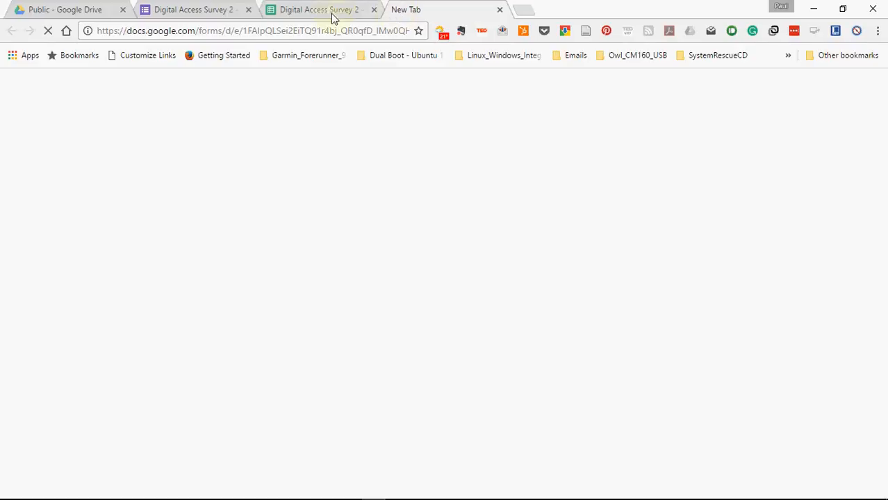
# Shorten the form's sharing URL, copy the short link and open it in another new browser tab
pyautogui.click(205, 13)
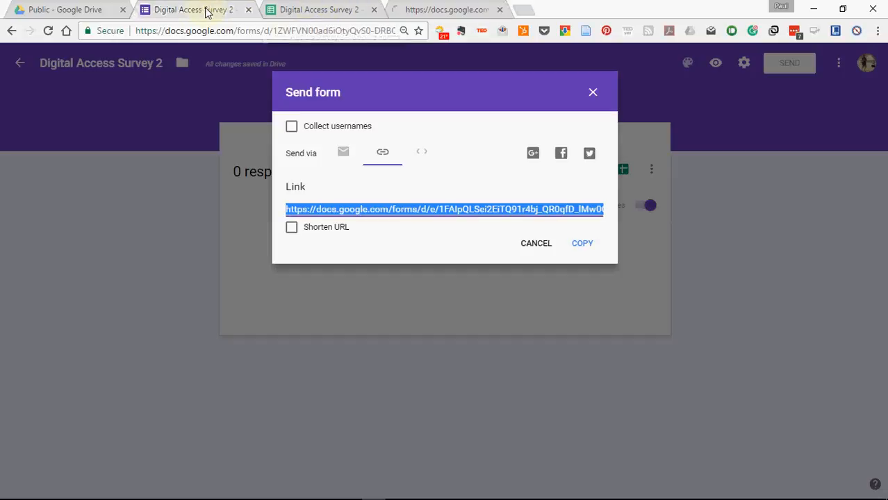
pyautogui.click(292, 230)
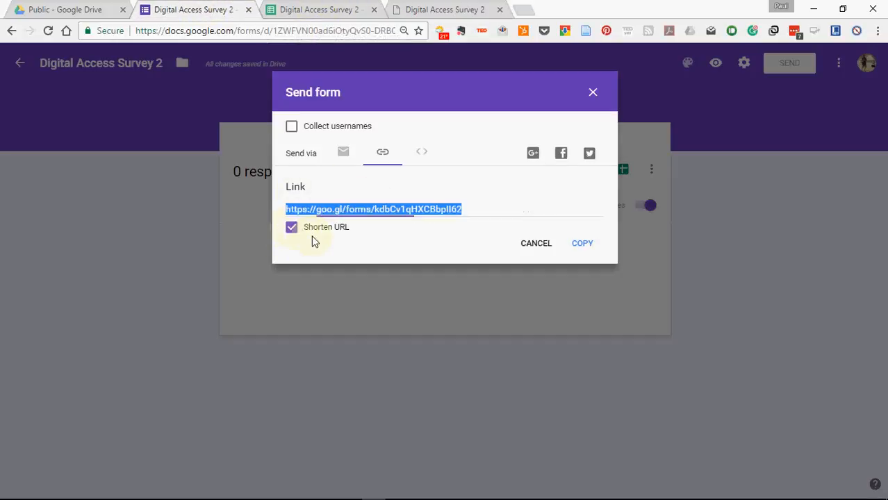
pyautogui.rightClick(391, 208)
pyautogui.click(417, 218)
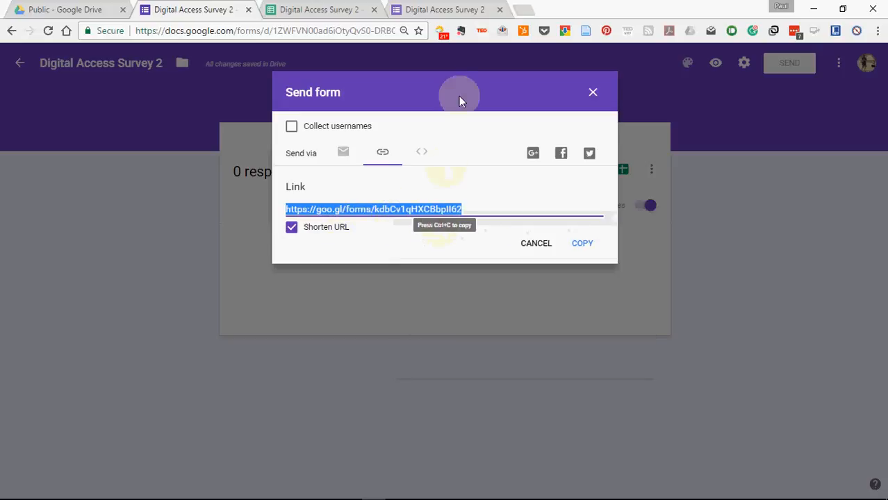
pyautogui.click(526, 11)
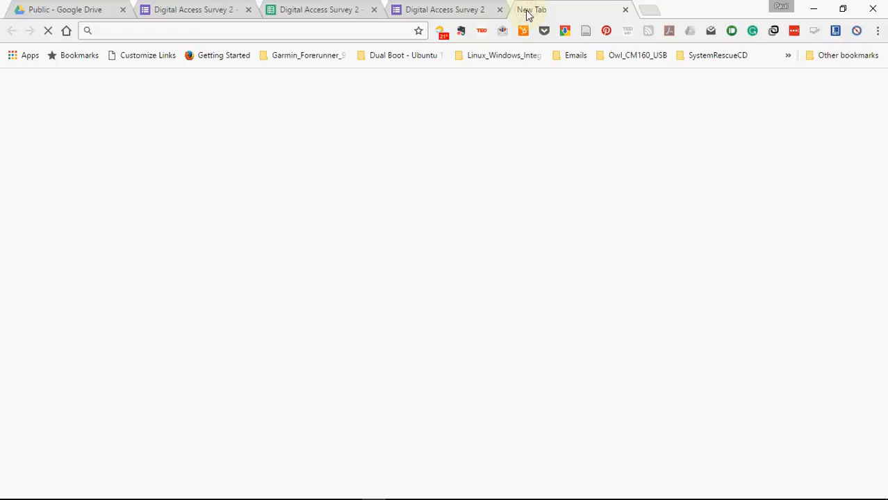
pyautogui.hotkey('ctrl', 'v')
pyautogui.press('Return')
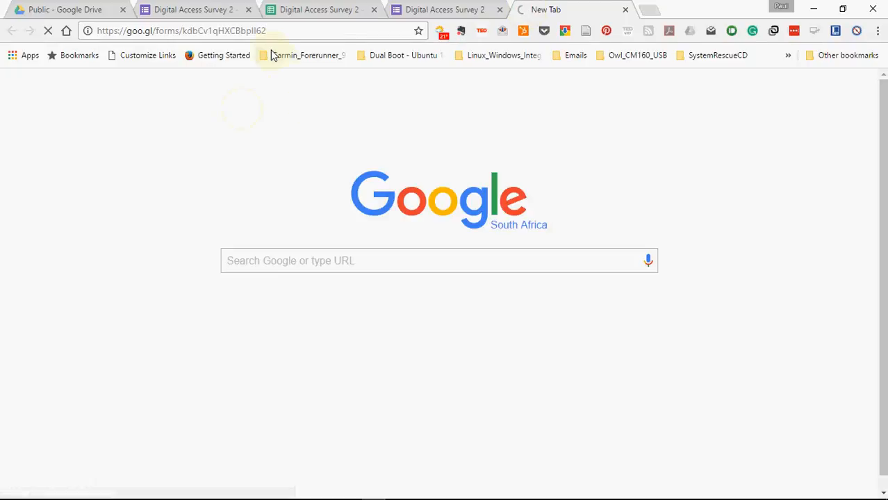
# Compare the survey pages opened from the full and short links, close the duplicate page and review the short link
pyautogui.click(445, 13)
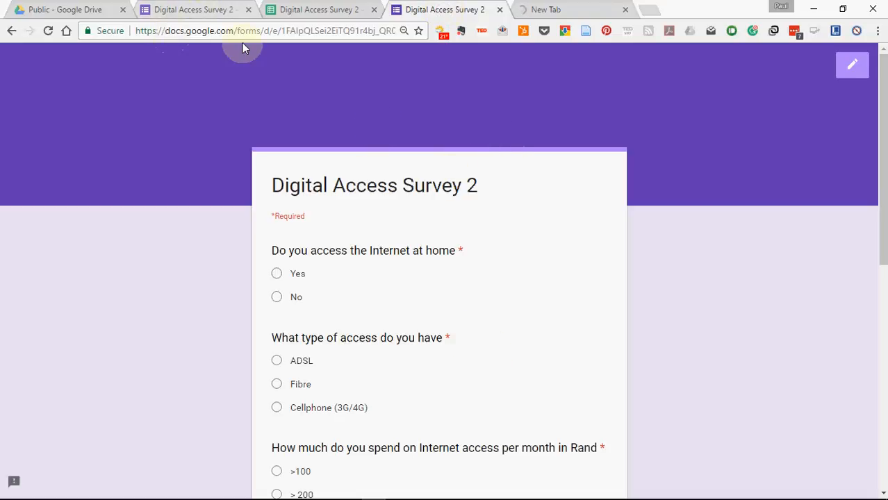
pyautogui.click(552, 9)
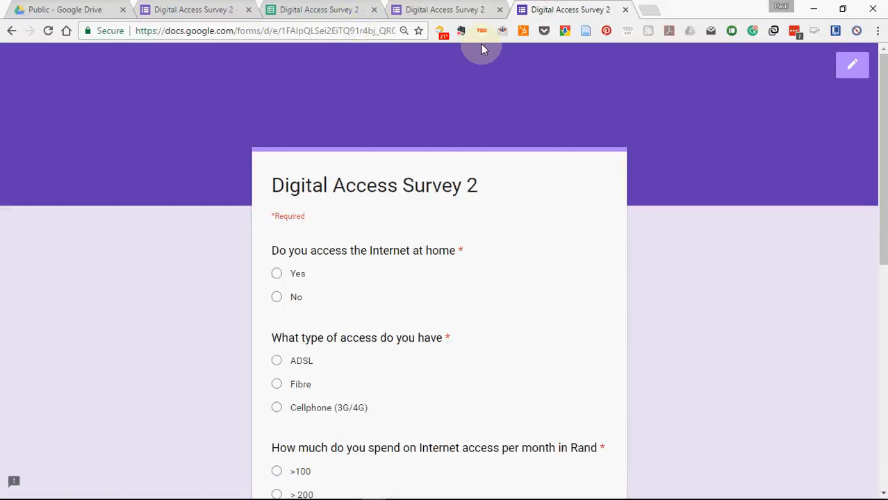
pyautogui.click(499, 10)
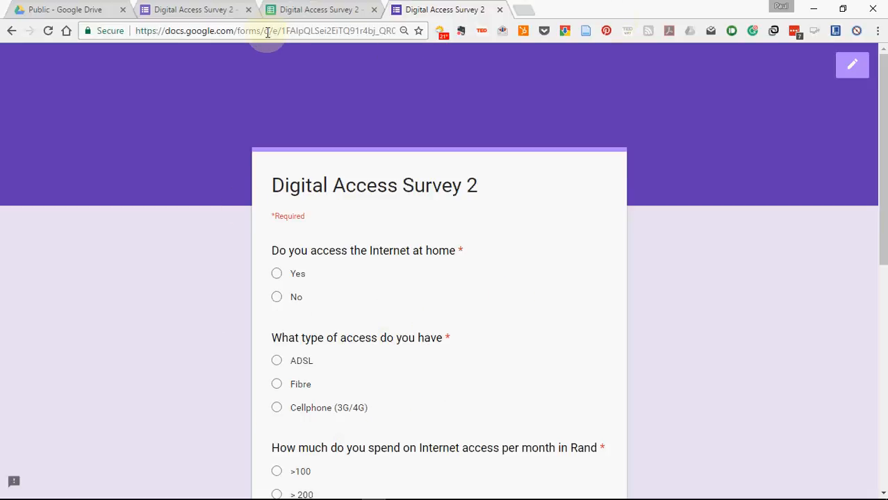
pyautogui.click(217, 9)
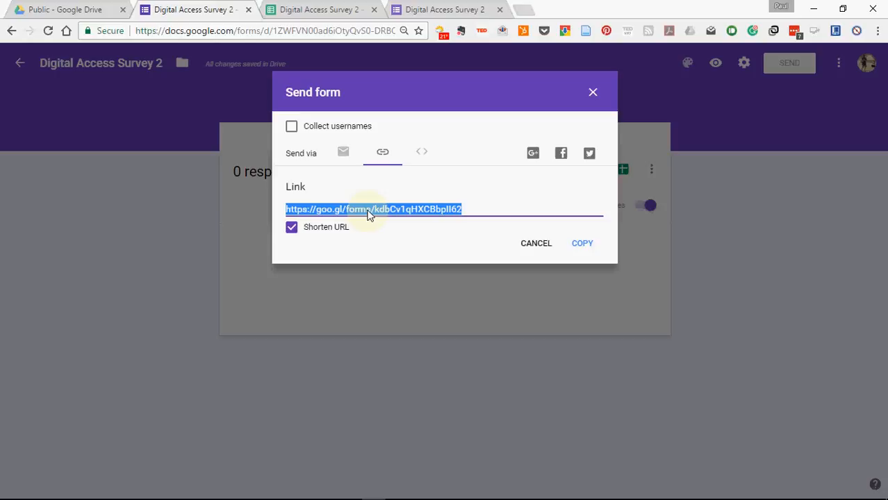
pyautogui.click(399, 215)
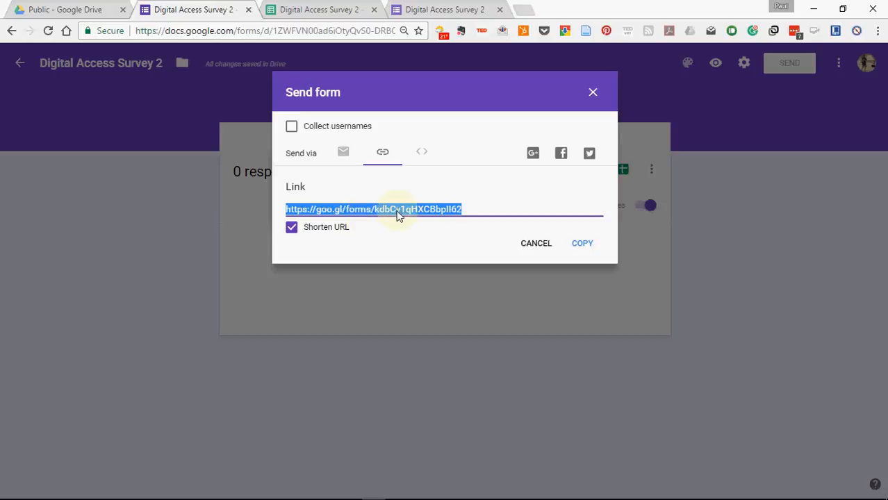
# Submit a survey response with Yes, Fibre, >300, Male and skill rating 5, and check it in the response spreadsheet
pyautogui.click(448, 12)
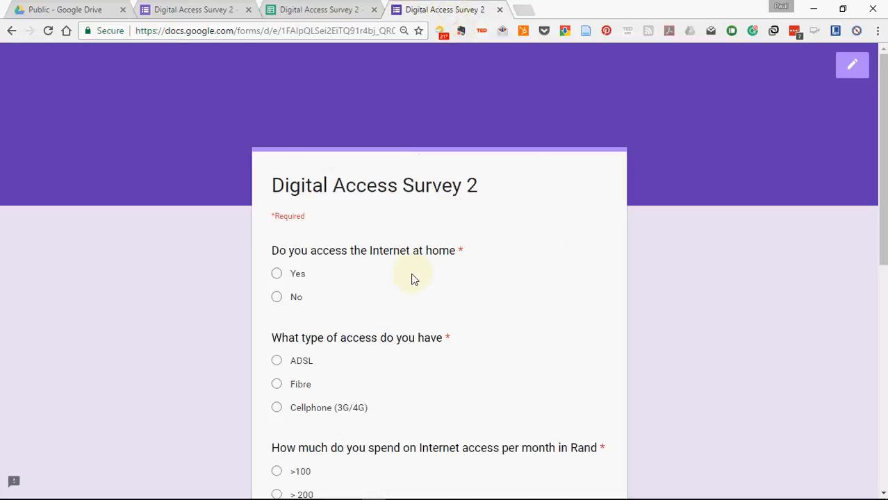
pyautogui.click(277, 279)
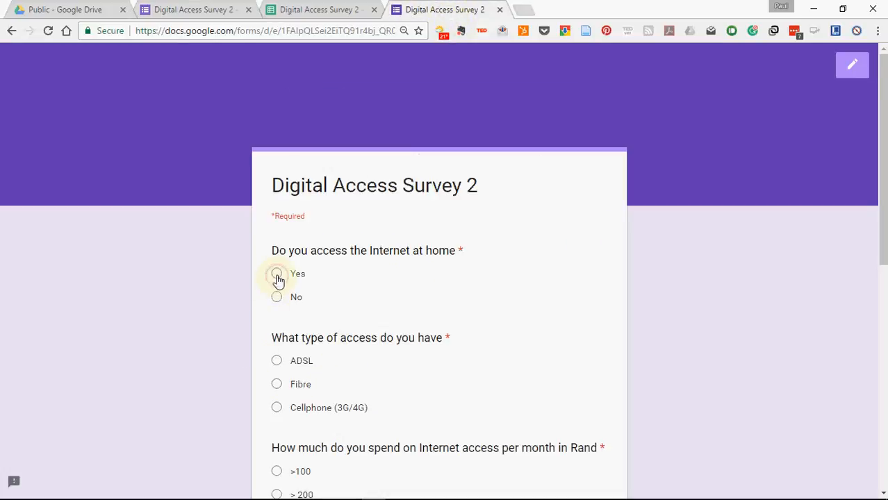
pyautogui.click(276, 387)
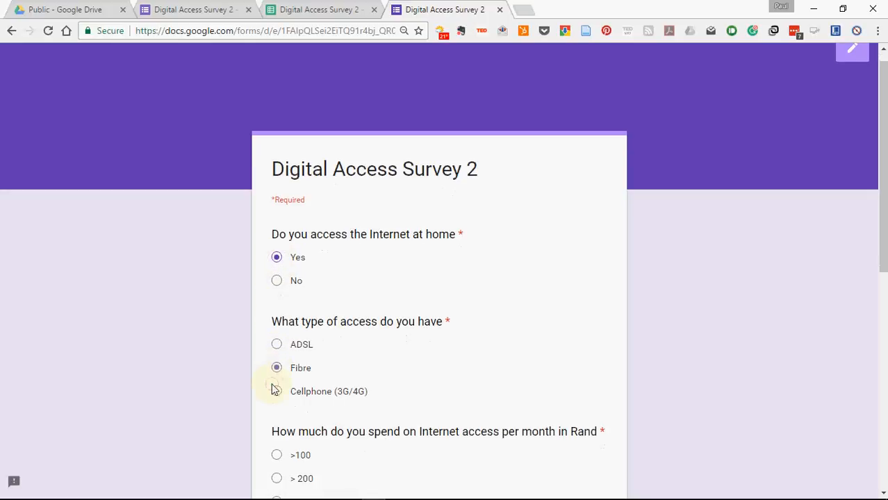
pyautogui.scroll(-2, 276, 390)
pyautogui.click(278, 391)
pyautogui.scroll(-2, 278, 402)
pyautogui.click(278, 325)
pyautogui.scroll(-2, 285, 334)
pyautogui.click(518, 356)
pyautogui.click(298, 459)
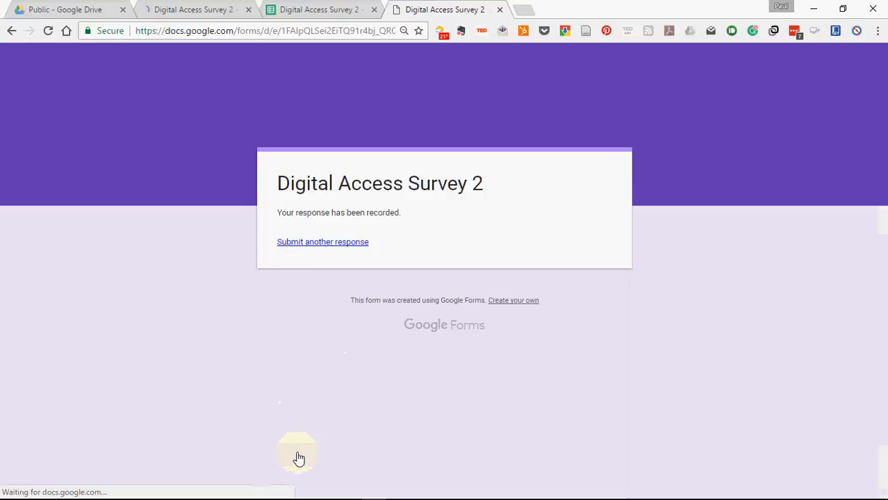
pyautogui.click(332, 11)
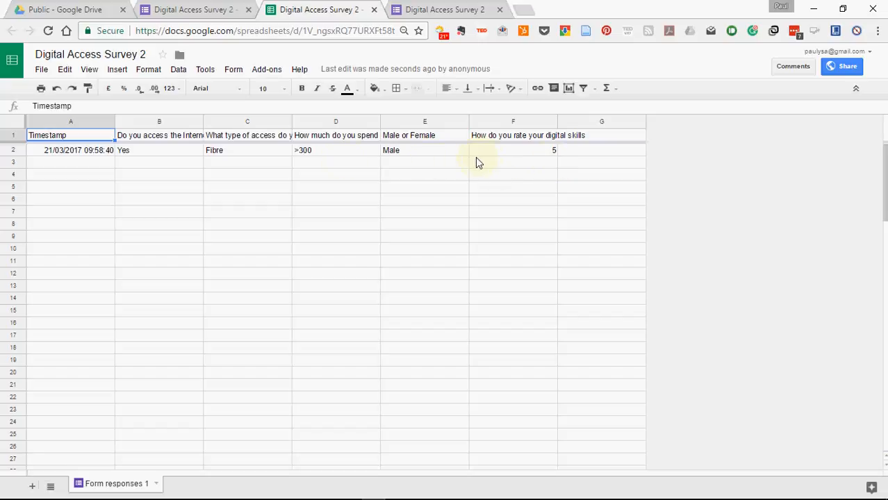
# Submit another survey response with No, ADSL, >100, Prefer not to say and skill rating 3
pyautogui.click(447, 11)
pyautogui.click(343, 244)
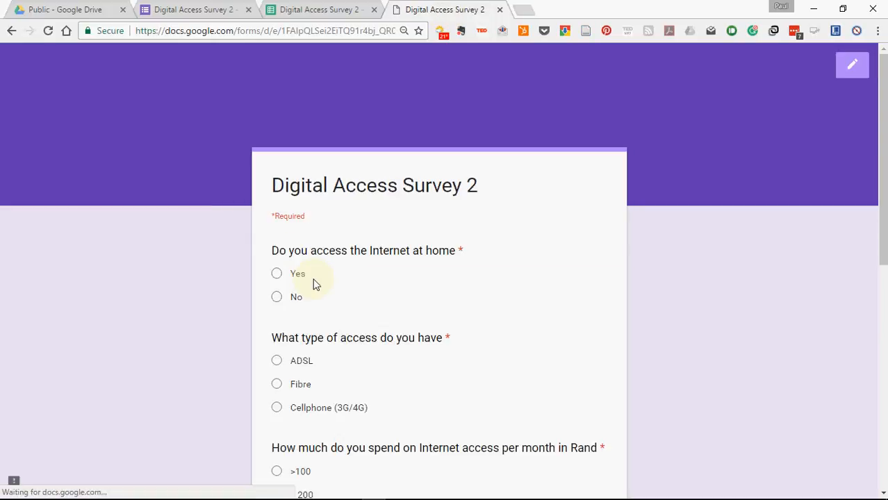
pyautogui.click(276, 298)
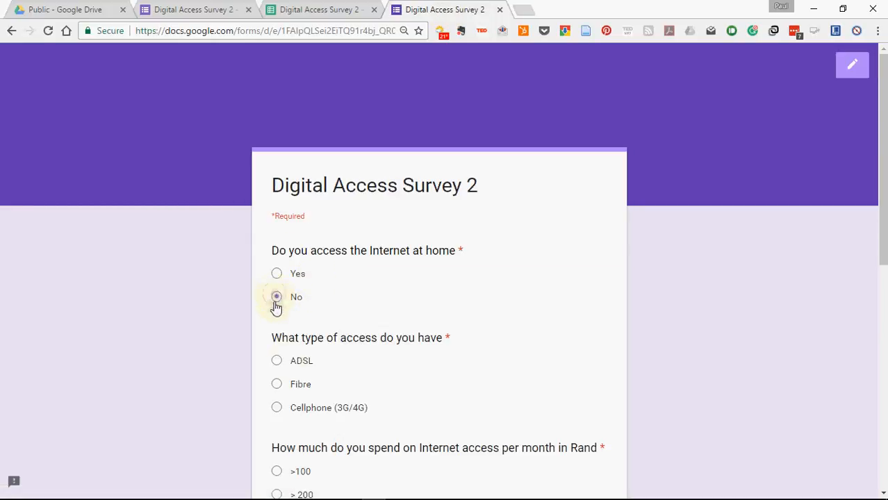
pyautogui.scroll(-1, 299, 422)
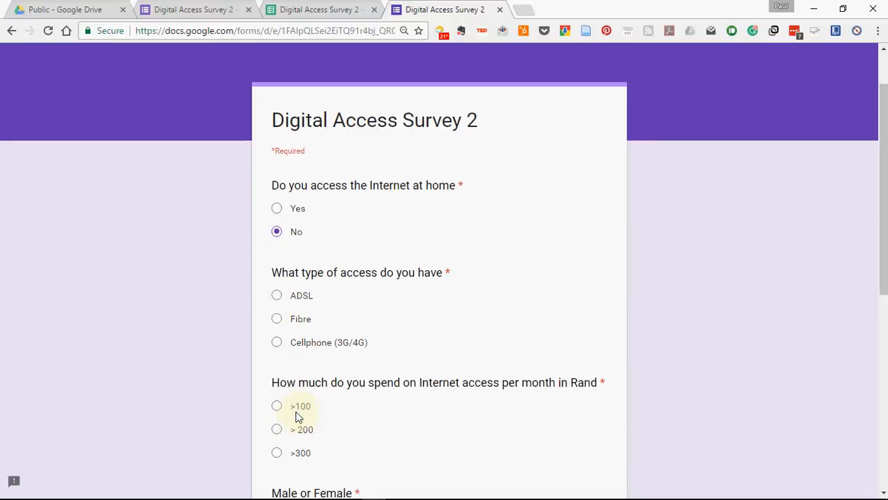
pyautogui.scroll(-1, 298, 417)
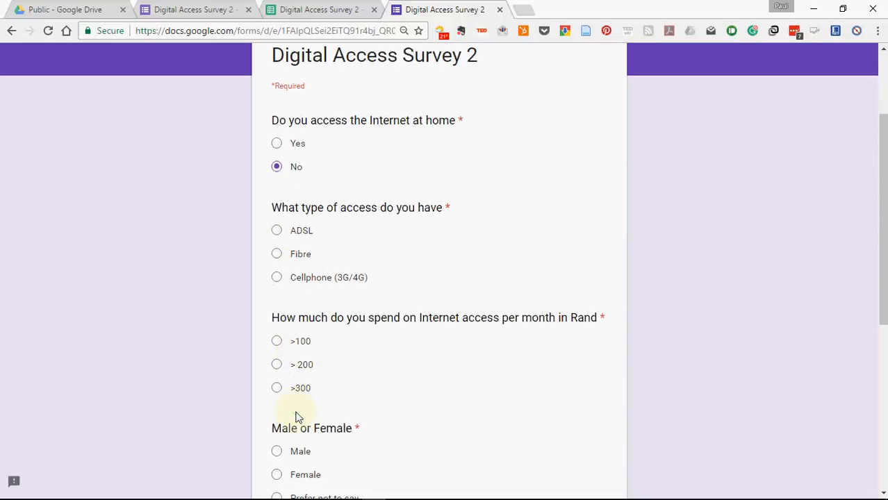
pyautogui.click(277, 232)
pyautogui.click(277, 342)
pyautogui.scroll(-3, 278, 345)
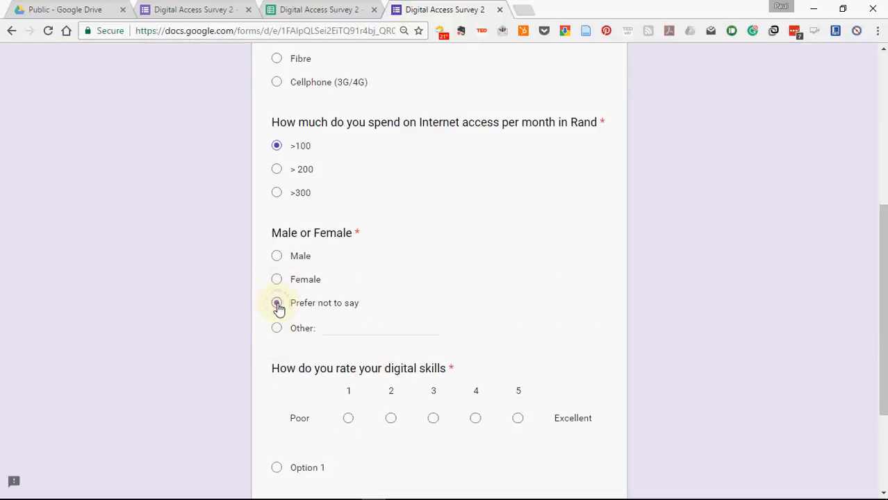
pyautogui.scroll(-2, 278, 309)
pyautogui.click(433, 287)
pyautogui.click(315, 391)
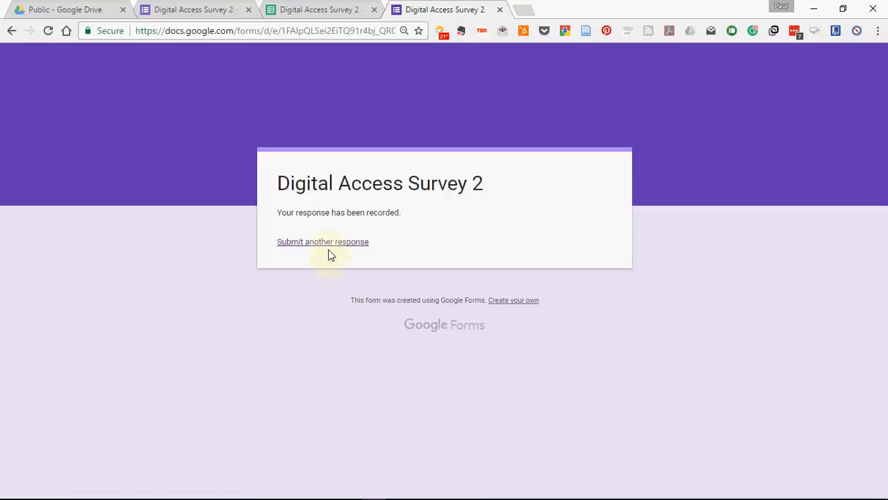
# Submit another survey response with Yes, Cellphone (3G/4G), >300, Female and skill rating 4, and check it in the response spreadsheet
pyautogui.click(328, 247)
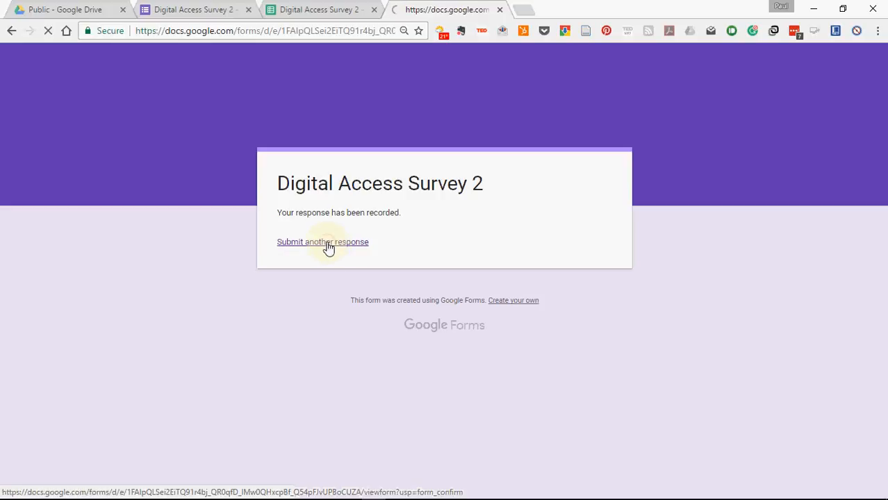
pyautogui.click(276, 275)
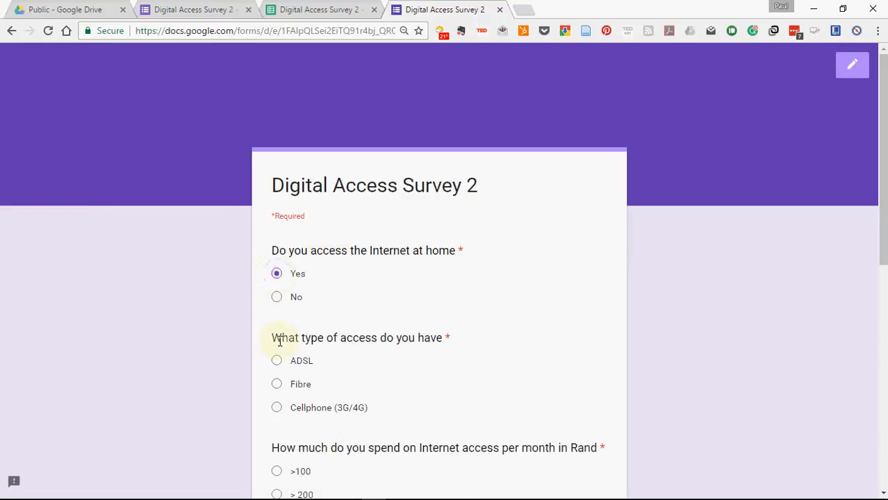
pyautogui.click(276, 409)
pyautogui.scroll(-2, 278, 410)
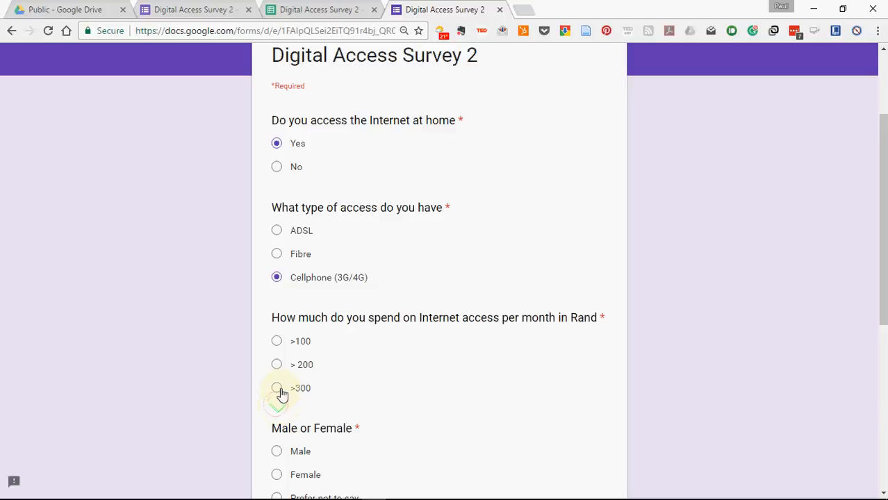
pyautogui.click(280, 391)
pyautogui.scroll(-2, 281, 392)
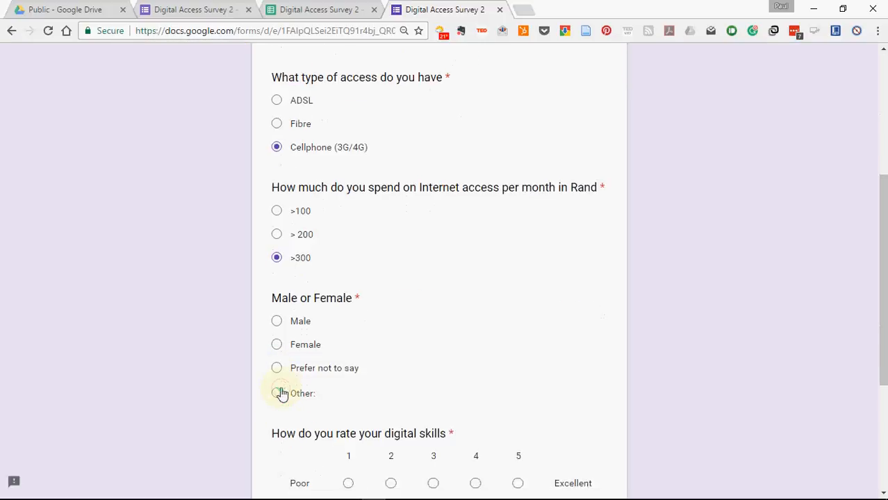
pyautogui.click(278, 346)
pyautogui.click(475, 484)
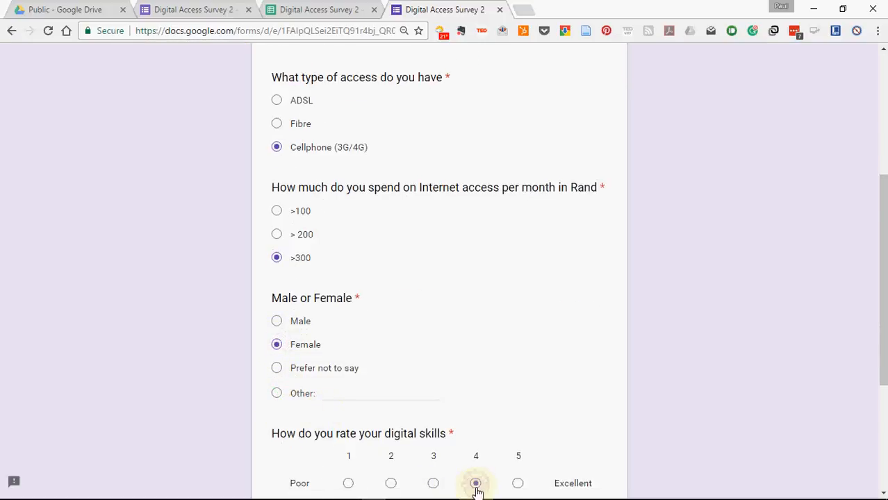
pyautogui.scroll(-3, 476, 490)
pyautogui.click(299, 389)
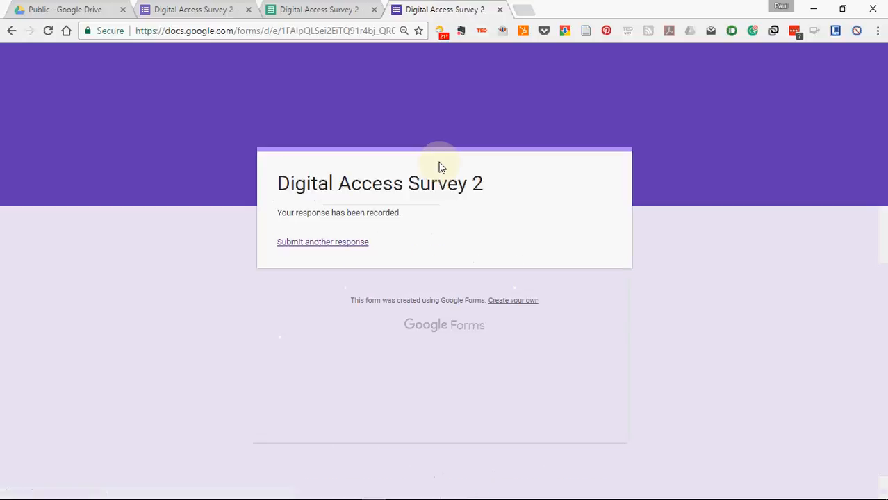
pyautogui.click(332, 13)
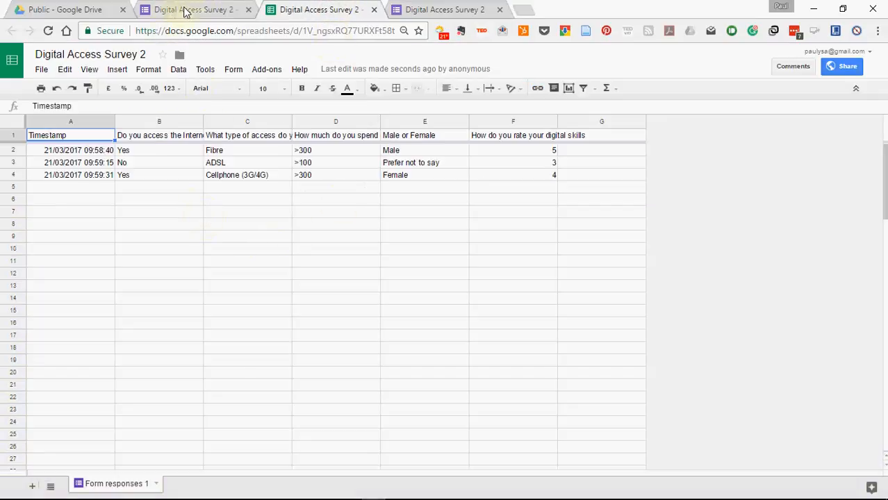
pyautogui.click(436, 9)
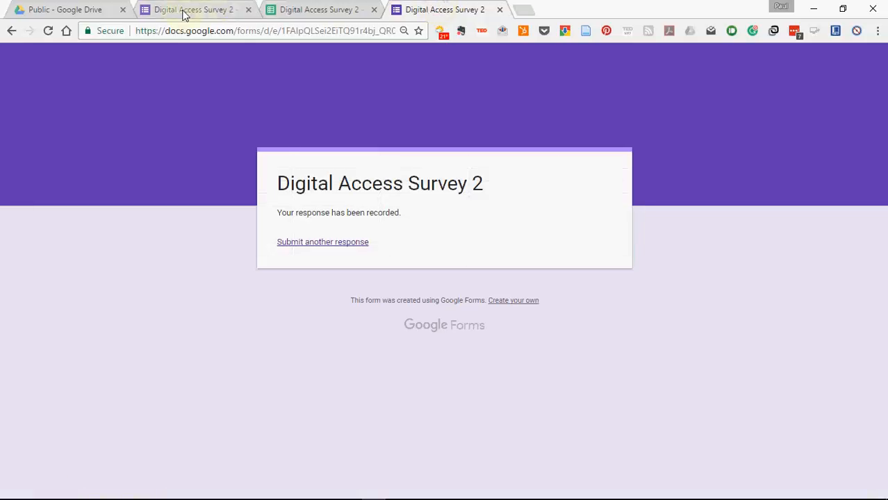
# Dismiss the form's sharing dialog and review its collected responses individually and as summary charts
pyautogui.click(185, 11)
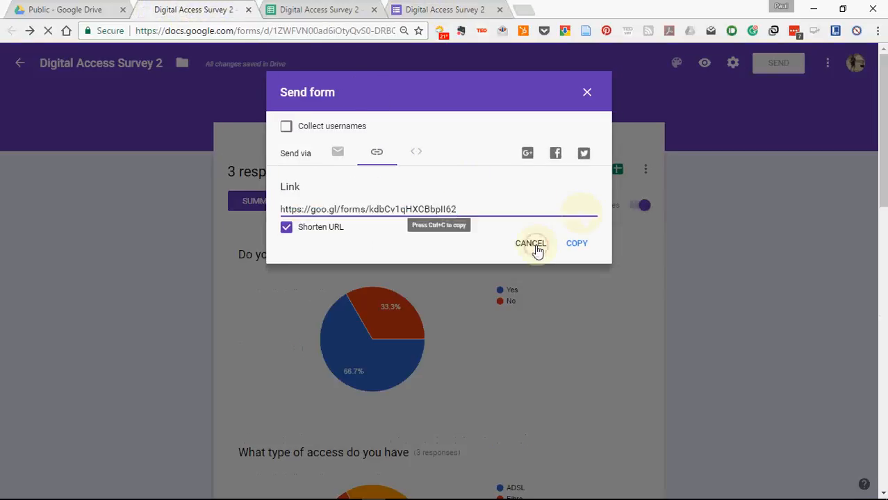
pyautogui.click(530, 244)
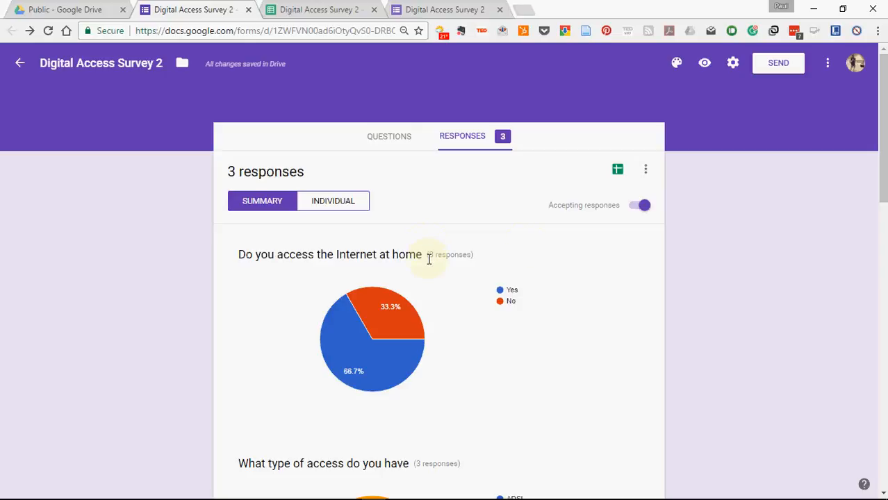
pyautogui.click(334, 201)
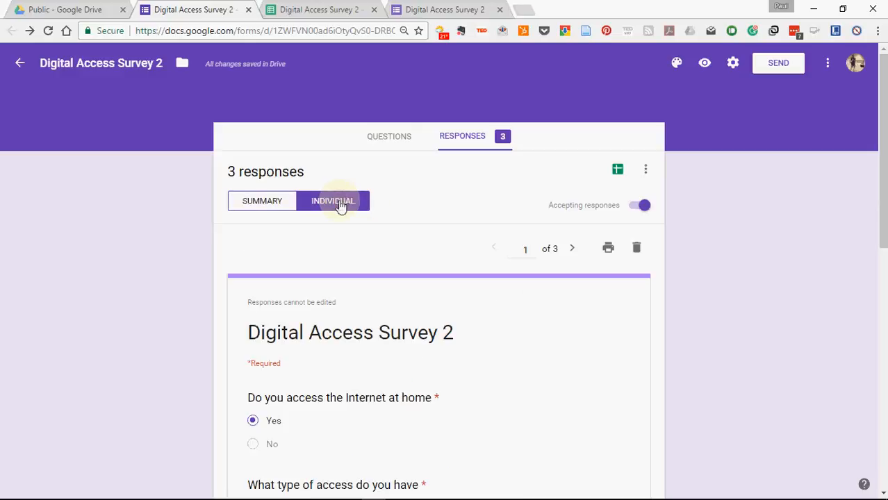
pyautogui.scroll(-3, 394, 403)
pyautogui.scroll(3, 393, 407)
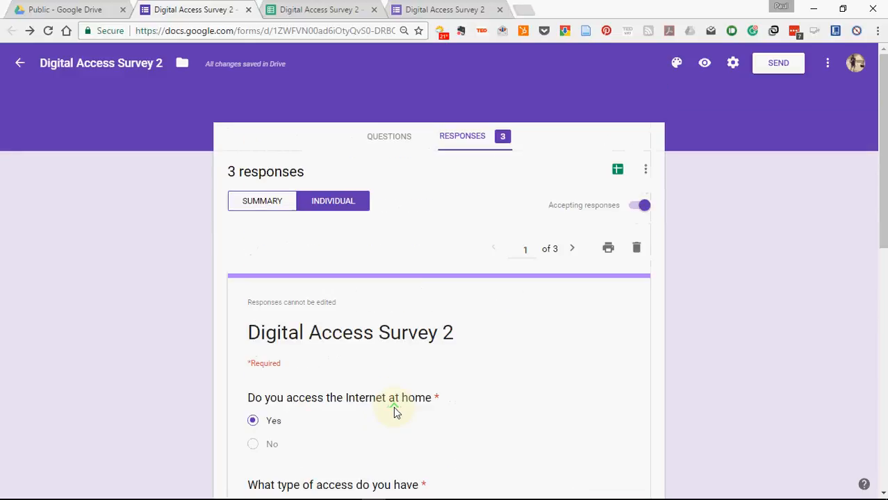
pyautogui.click(263, 202)
pyautogui.scroll(-3, 344, 229)
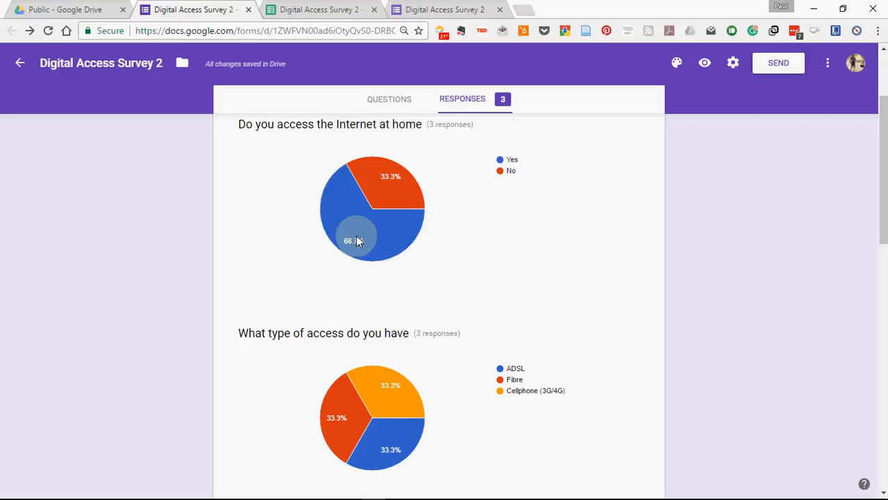
pyautogui.moveTo(360, 234)
# Open the Snipping Tool and capture the "Do you access the Internet at home" pie chart with its legend
pyautogui.moveTo(539, 498)
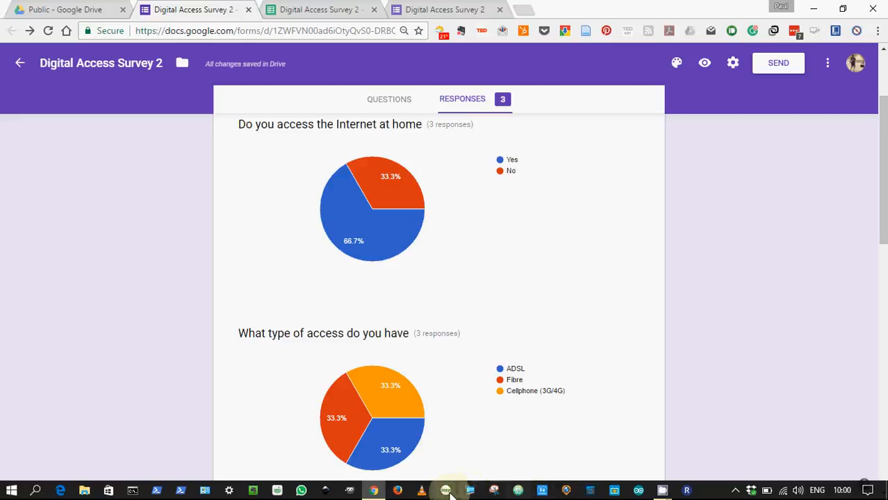
pyautogui.click(495, 495)
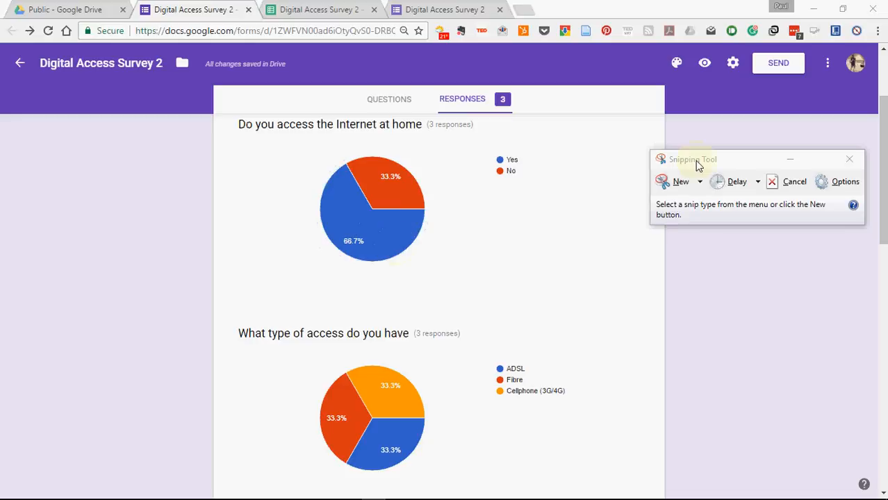
pyautogui.click(697, 182)
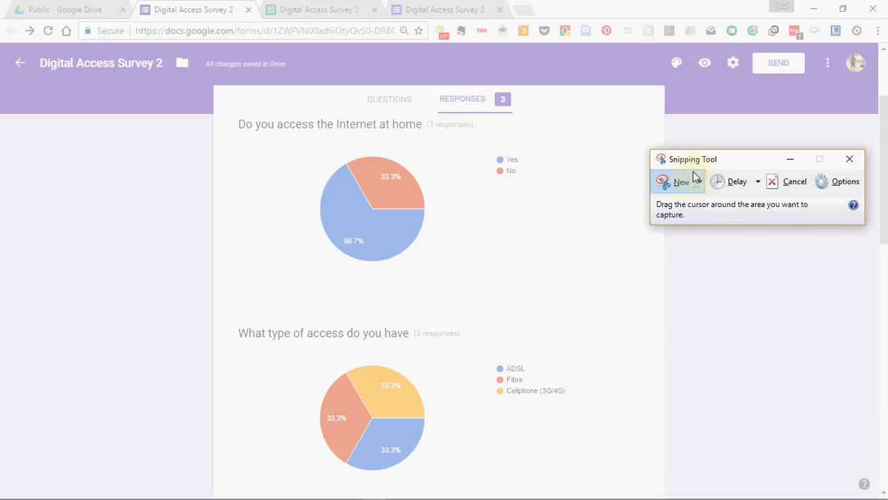
pyautogui.moveTo(218, 111); pyautogui.dragTo(639, 314)
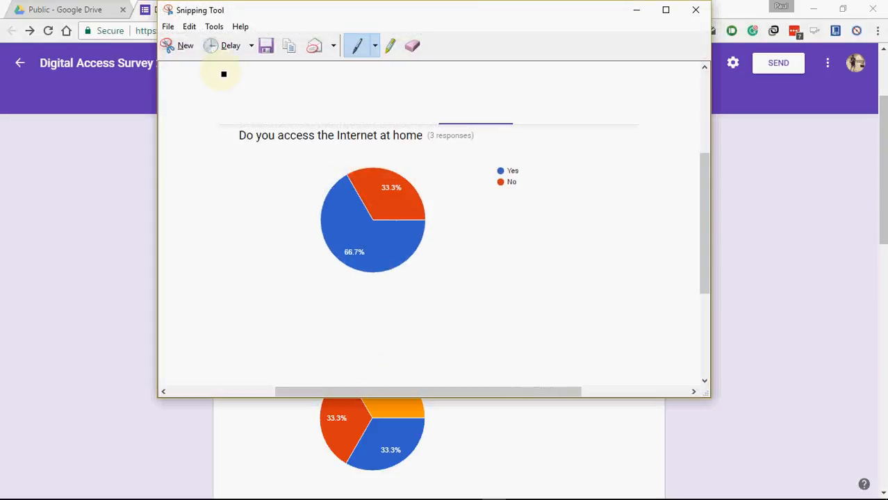
# Save the snip as Capture.PNG in the DigitalCitizenshipChannel folder inside Downloads
pyautogui.click(168, 27)
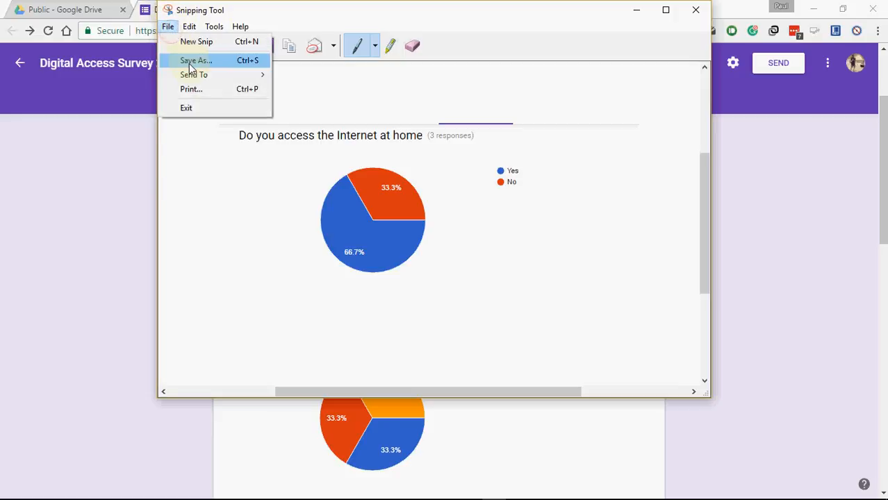
pyautogui.click(194, 61)
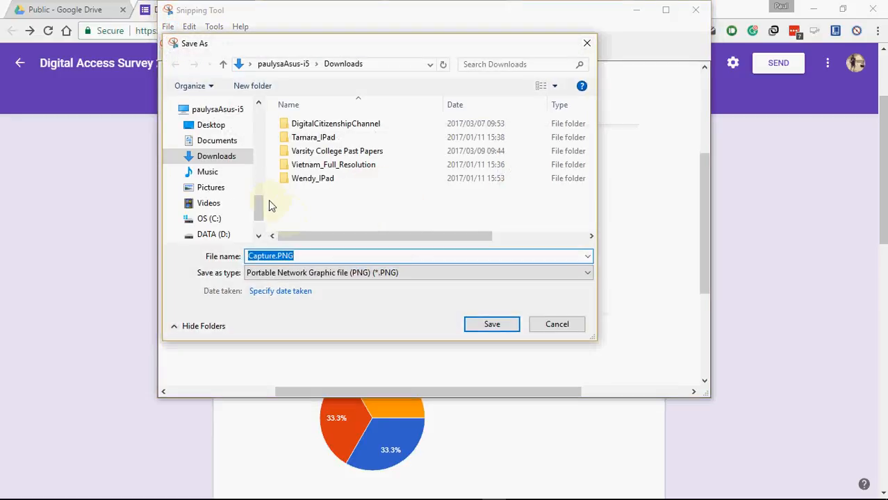
pyautogui.doubleClick(333, 124)
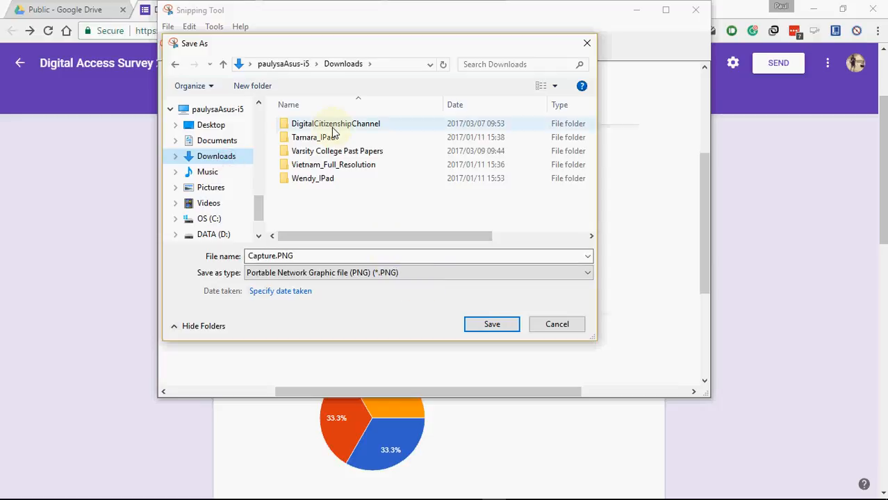
pyautogui.click(496, 332)
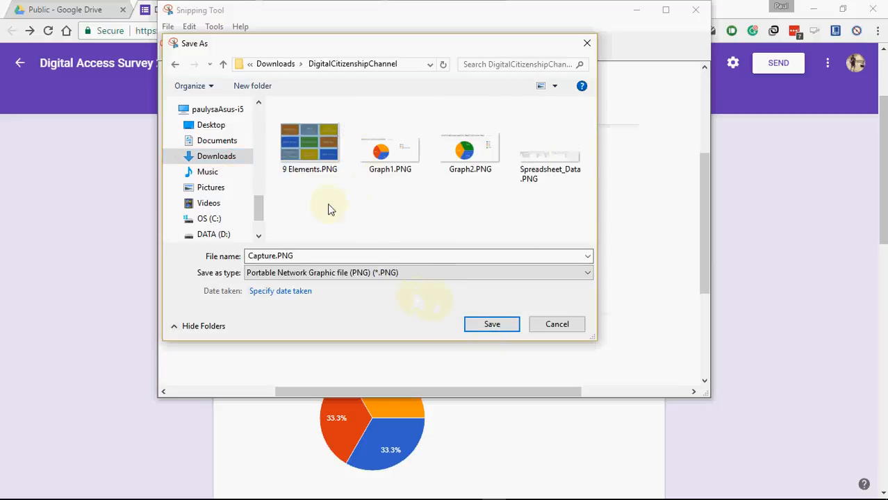
pyautogui.click(491, 324)
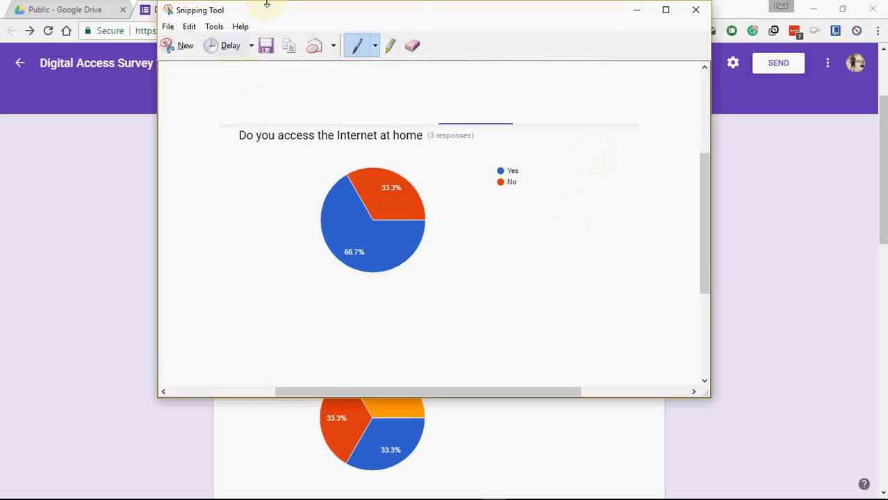
# Snip the "What type of access do you have" pie chart and save it as Capture1.PNG in the same folder
pyautogui.click(185, 49)
pyautogui.moveTo(230, 301); pyautogui.dragTo(602, 486)
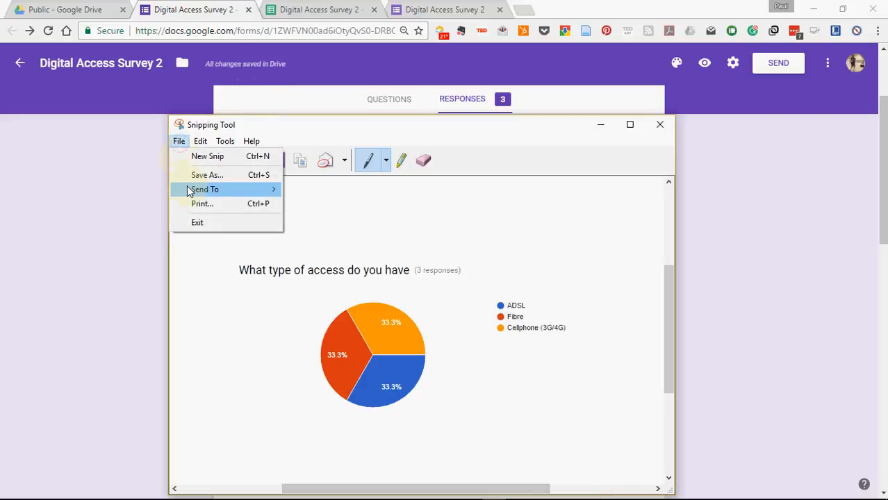
pyautogui.click(203, 175)
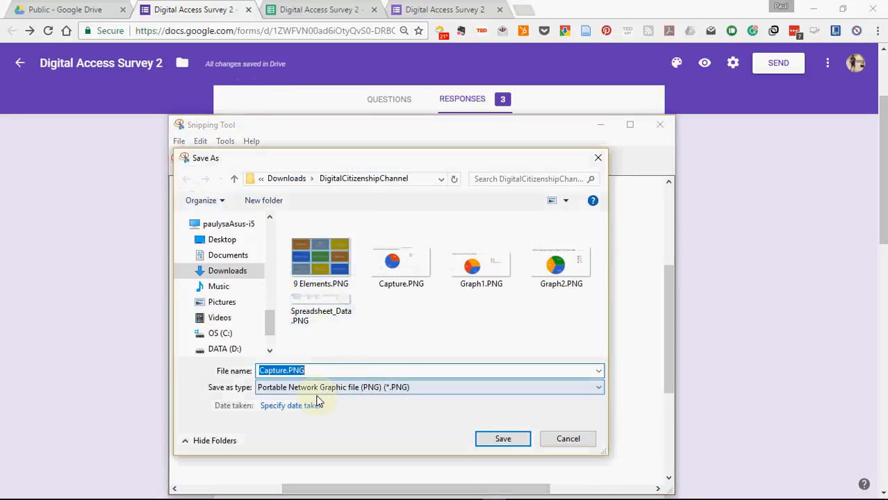
pyautogui.click(286, 371)
pyautogui.write('1')
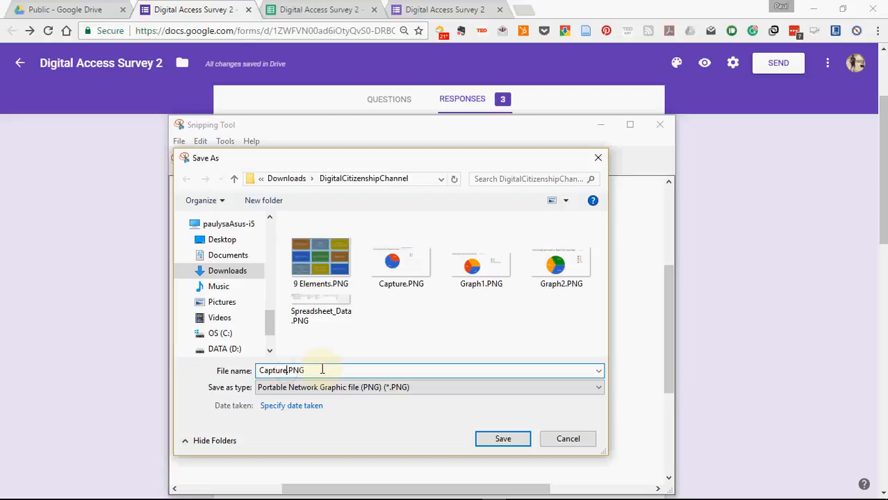
pyautogui.click(511, 439)
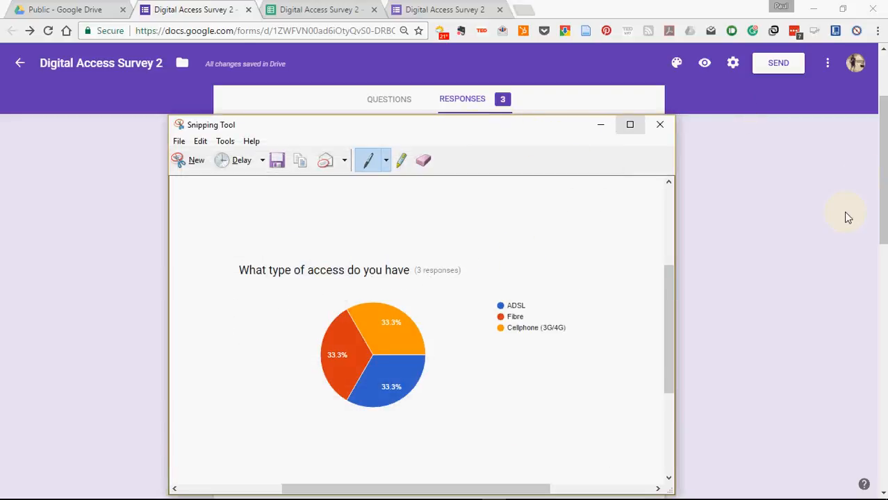
# Bring the monthly Internet spending chart into view in the form's responses and return to the Snipping Tool
pyautogui.click(809, 232)
pyautogui.scroll(-5, 680, 284)
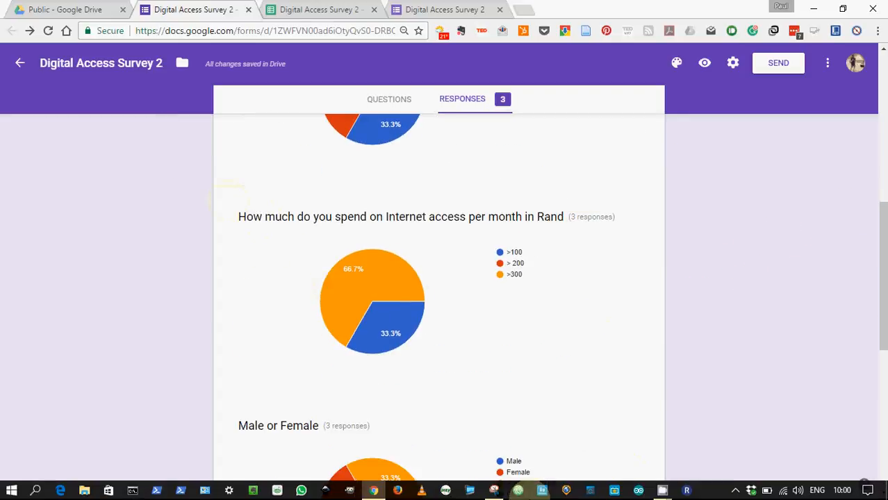
pyautogui.click(517, 491)
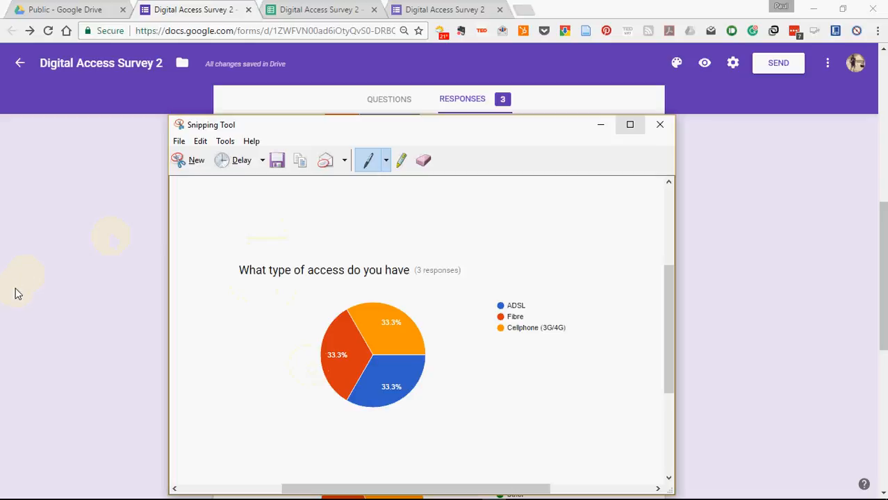
pyautogui.click(190, 160)
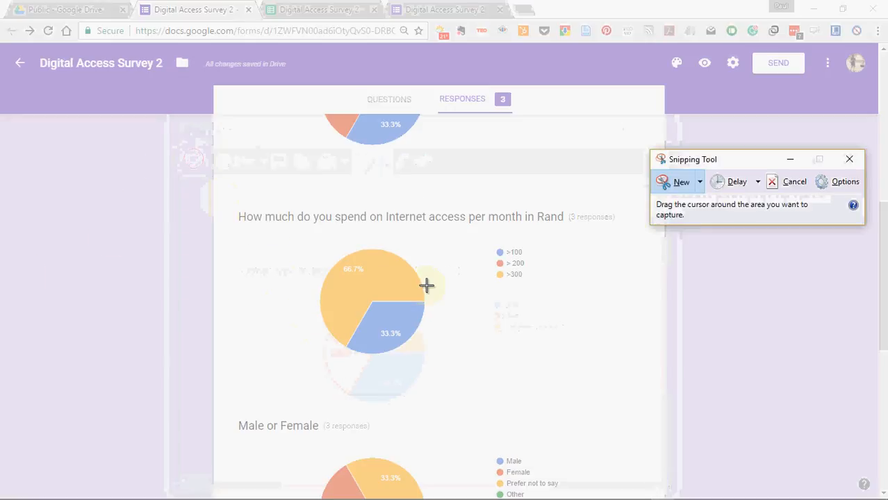
pyautogui.click(666, 187)
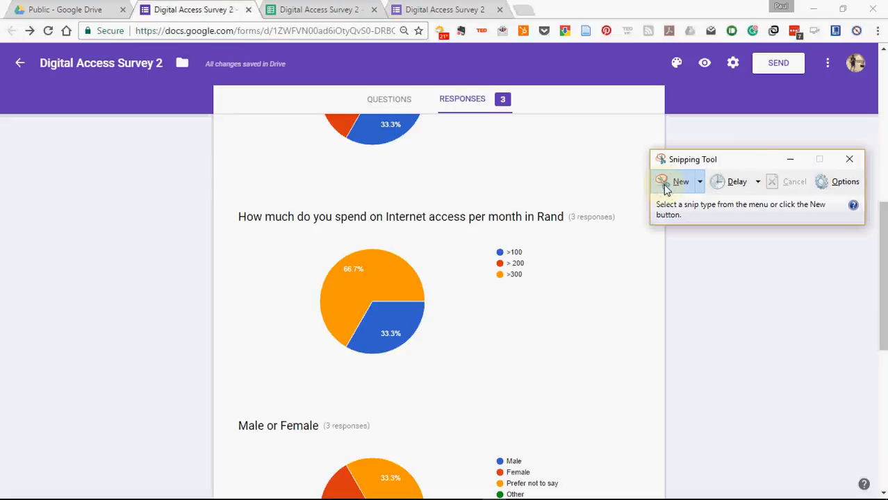
pyautogui.click(284, 224)
pyautogui.tripleClick(284, 224)
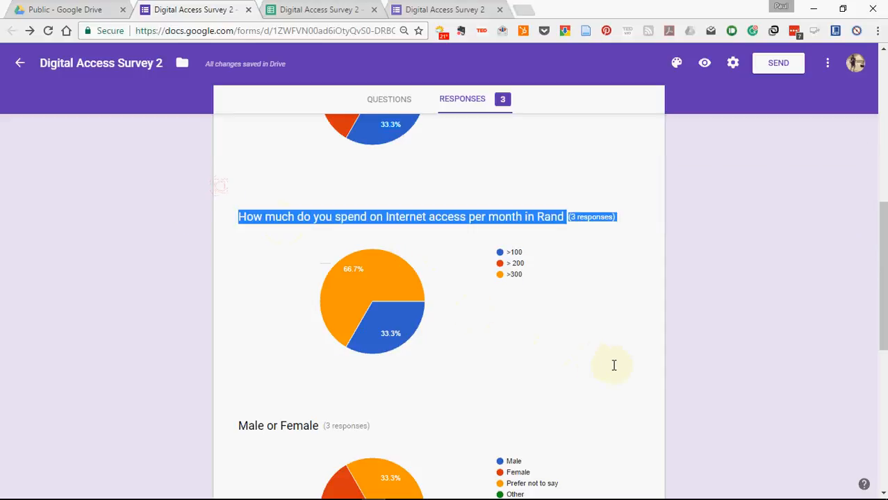
pyautogui.hotkey('alt', 'Tab')
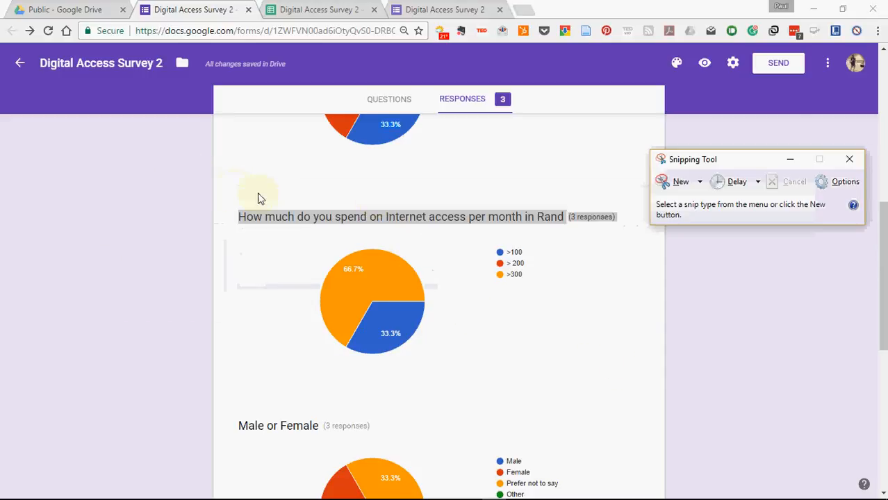
# Snip the pie chart on monthly Internet spending in Rand and save it as Capture2.PNG in the DigitalCitizenshipChannel folder
pyautogui.click(673, 183)
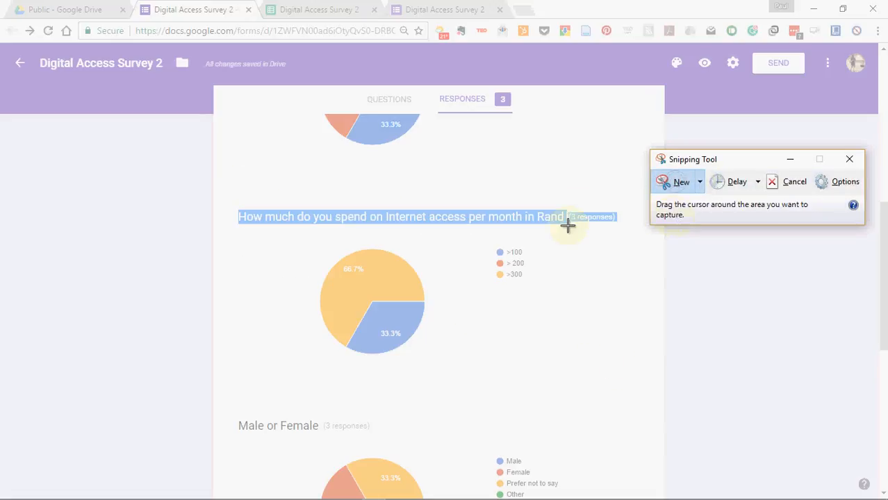
pyautogui.moveTo(218, 179); pyautogui.dragTo(629, 388)
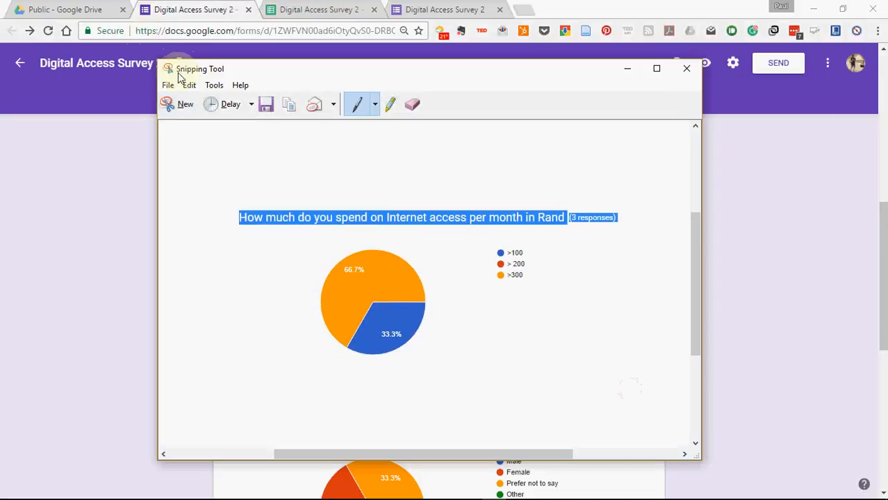
pyautogui.click(168, 85)
pyautogui.click(196, 119)
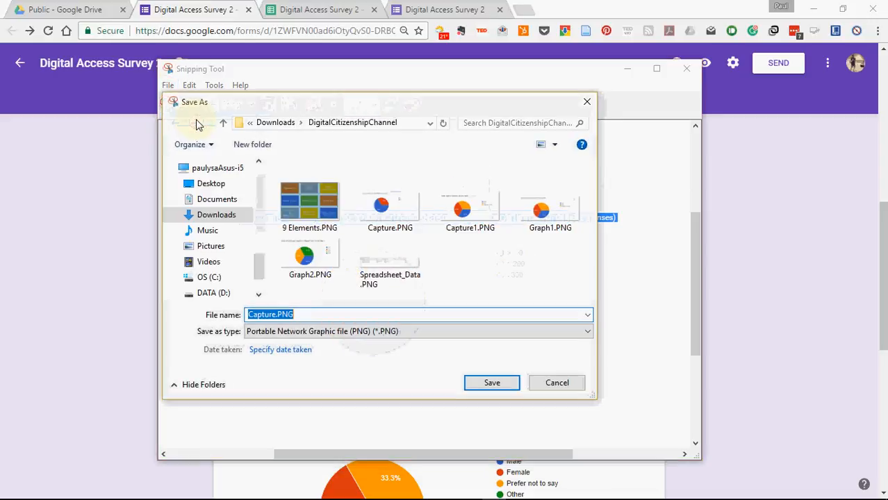
pyautogui.click(276, 313)
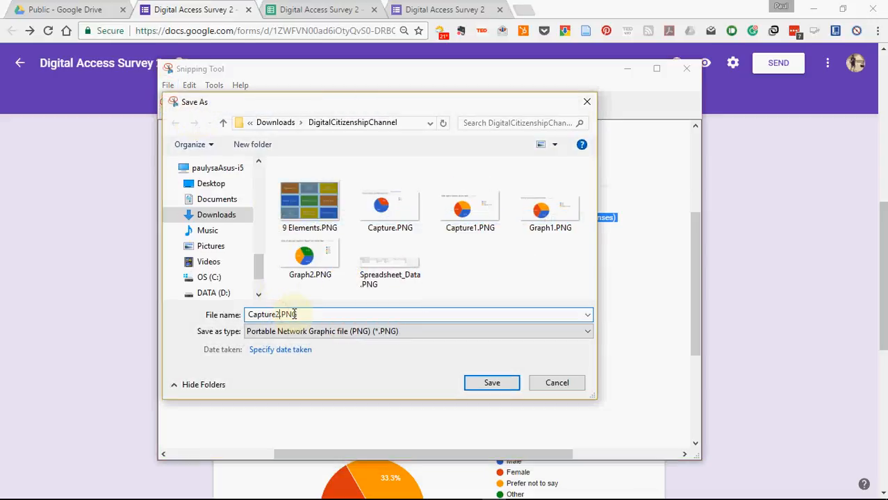
pyautogui.click(491, 383)
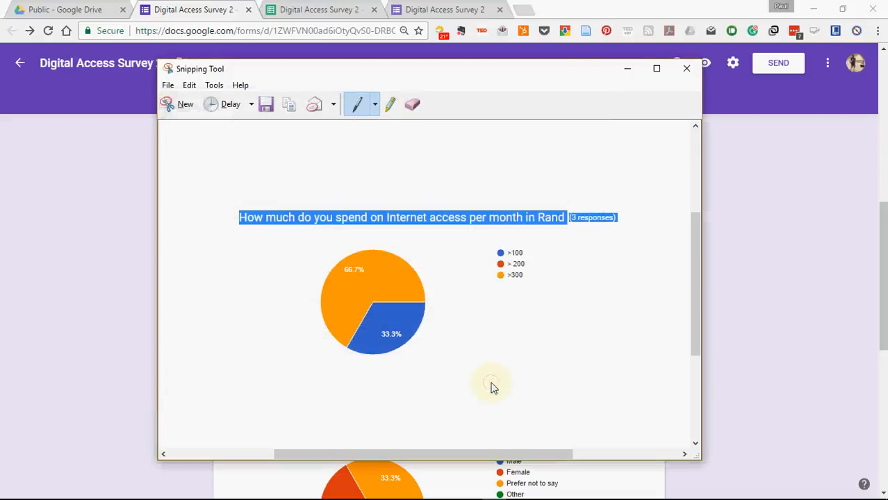
pyautogui.click(687, 69)
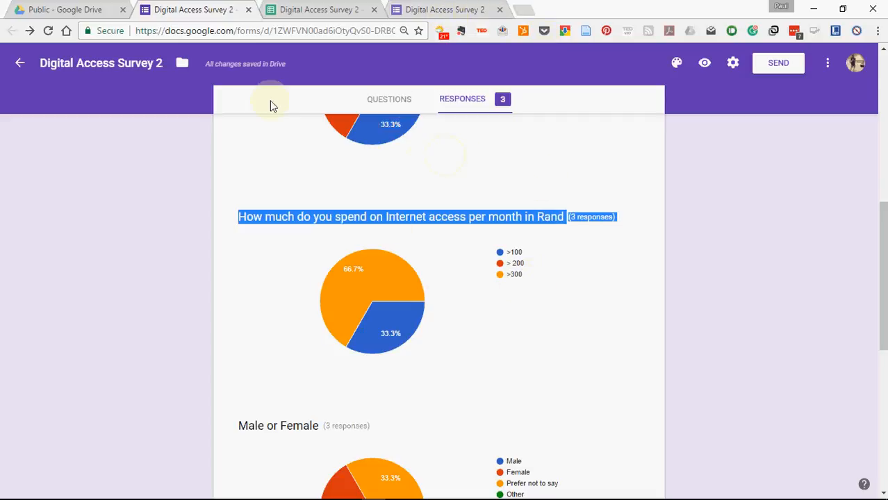
pyautogui.moveTo(746, 480)
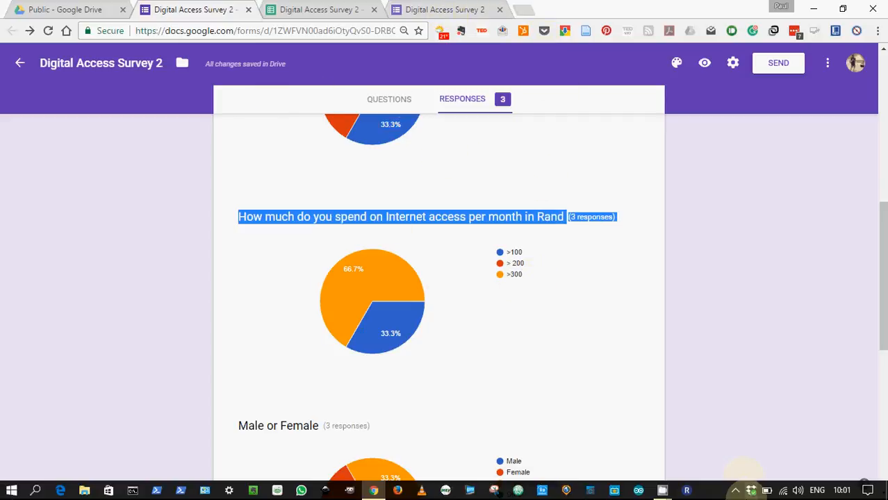
pyautogui.hotkey('alt', 'Tab')
pyautogui.hotkey('alt', 'Tab')
pyautogui.hotkey('alt', 'Tab')
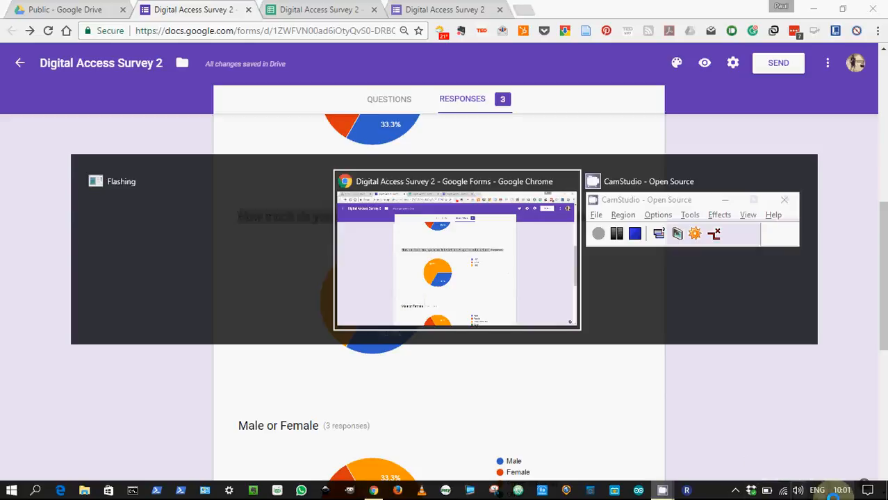